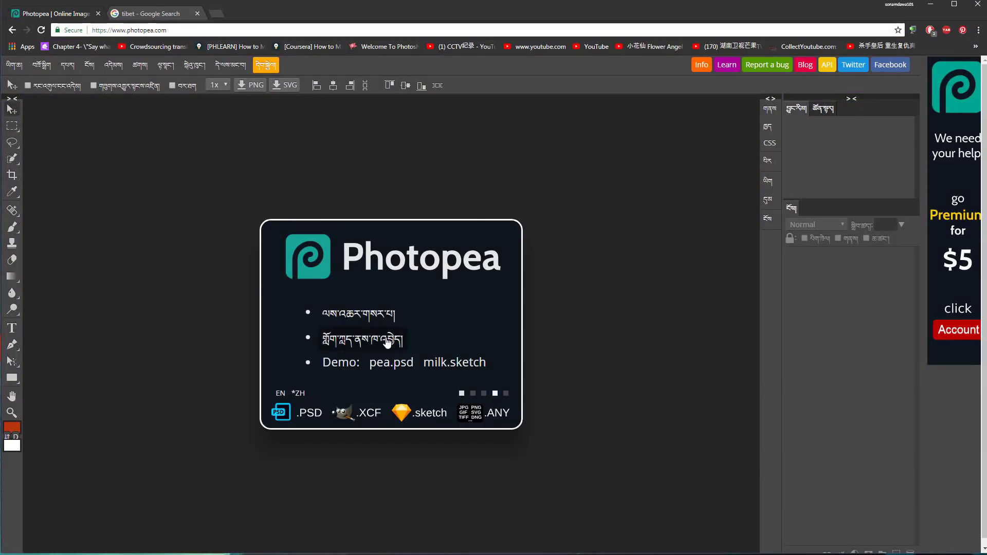
Create a blank 1024 × 768 px document at 72 DPI from the XGA screen preset.
click(14, 65)
click(23, 81)
click(293, 170)
click(328, 206)
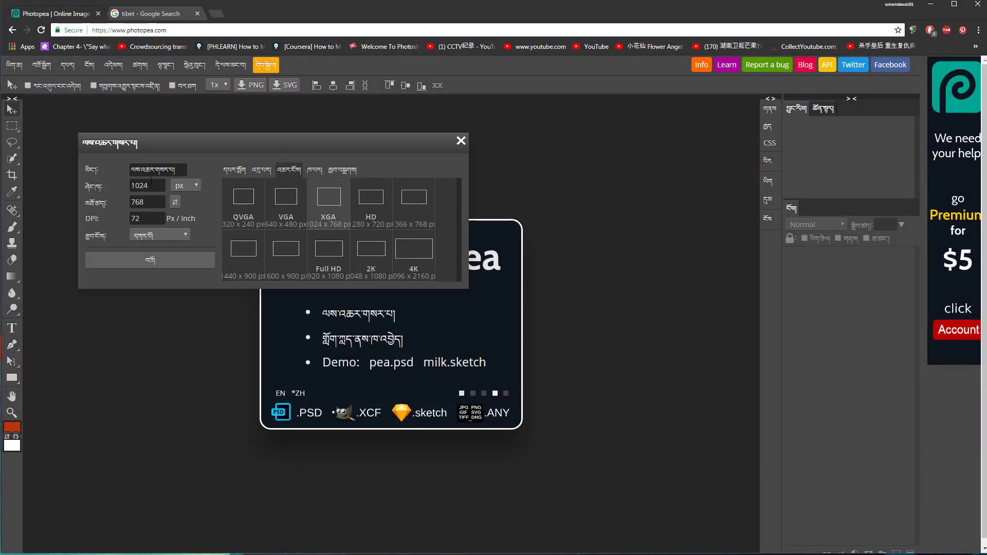
click(162, 264)
Paste the Tibet palace photo from the image search and scale it to the canvas width along the bottom edge.
key(ctrl+Tab)
key(ctrl+Tab)
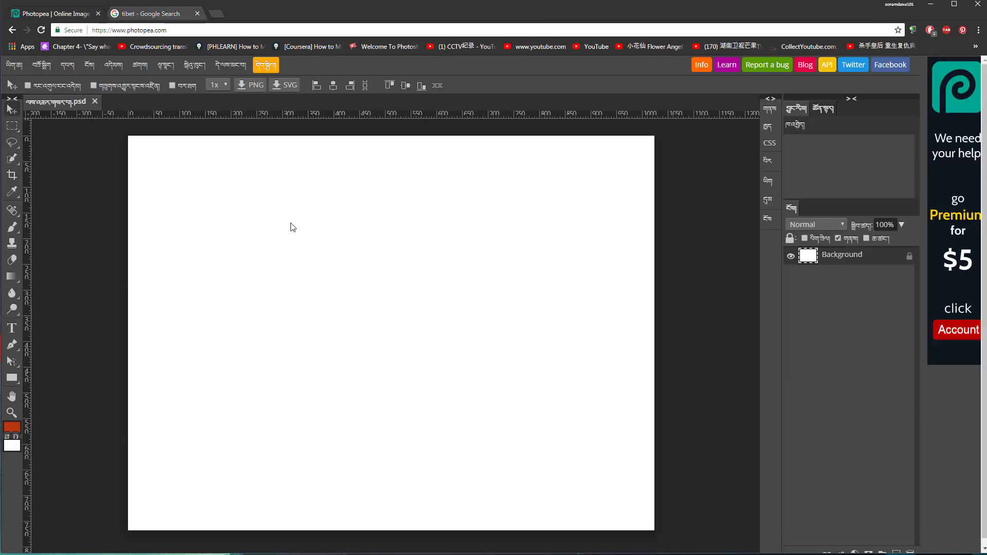
key(ctrl+v)
key(ctrl+alt+t)
drag(128, 157, 157, 187)
drag(324, 331, 295, 417)
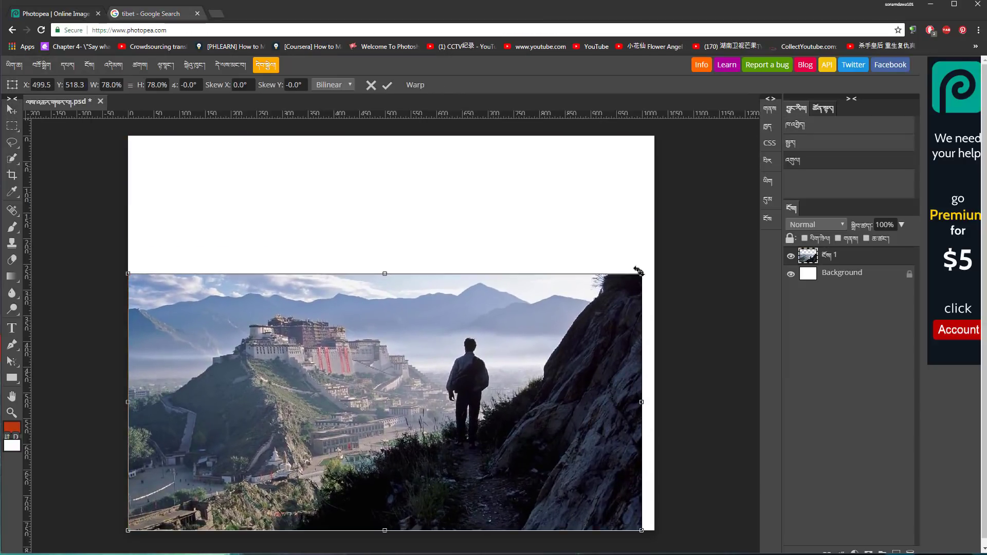
drag(641, 273, 701, 243)
key(Return)
Trace a selection around the standing man with the Magnetic Lasso, from his head down to the grass.
right_click(15, 144)
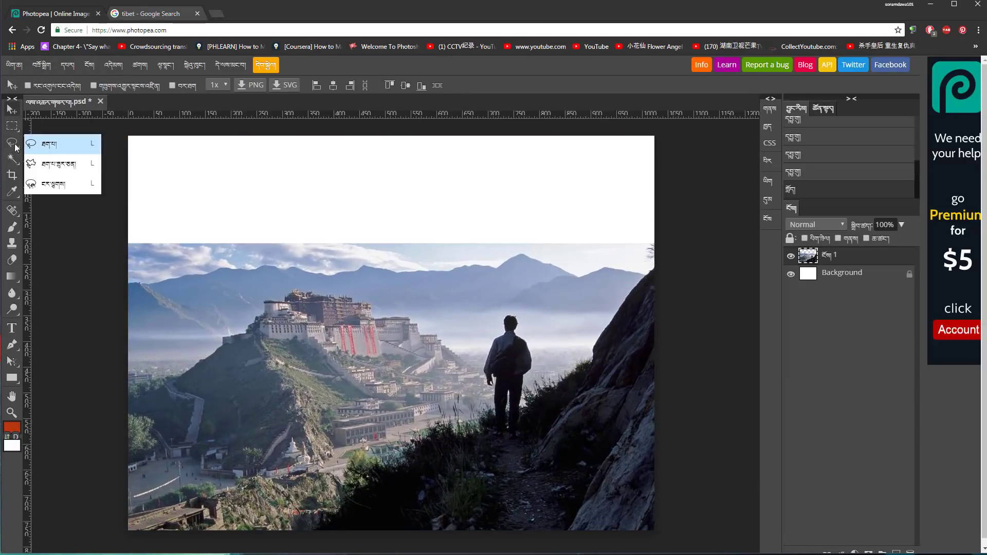
click(54, 184)
scroll(522, 366, up, 3)
click(460, 163)
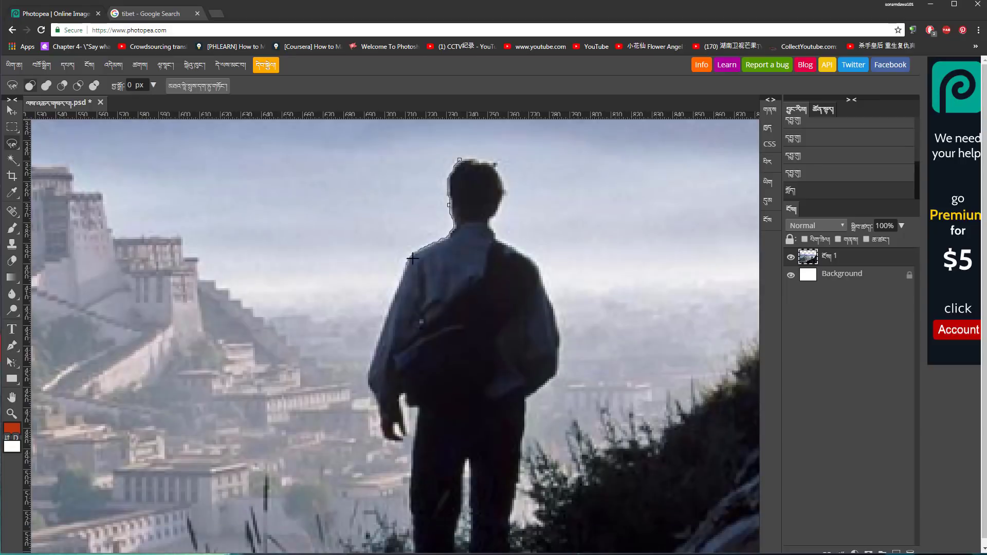
scroll(437, 493, down, 2)
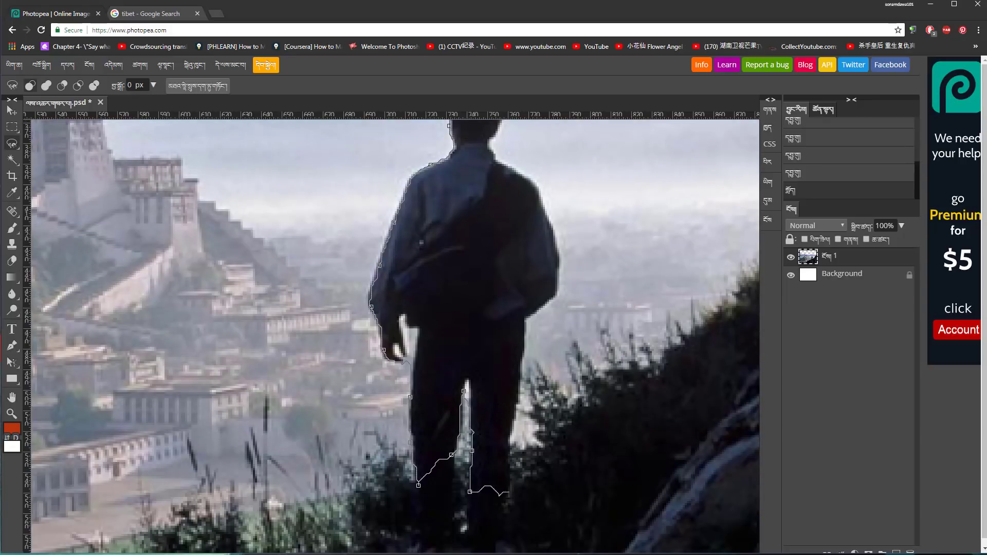
scroll(502, 124, up, 2)
click(459, 149)
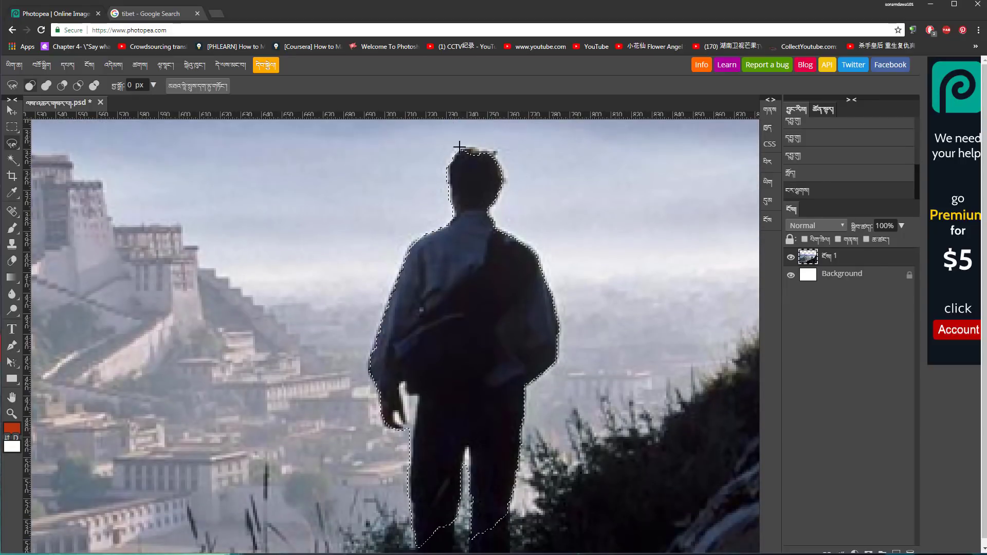
Refine the man's selection with the Lasso at the top of the head and around the legs.
drag(491, 150, 497, 153)
scroll(498, 153, down, 5)
drag(488, 404, 510, 391)
scroll(509, 391, up, 6)
Expand the selection around the man by 5 px.
click(113, 65)
click(238, 206)
double_click(158, 168)
text(5)
click(151, 185)
scroll(496, 427, down, 3)
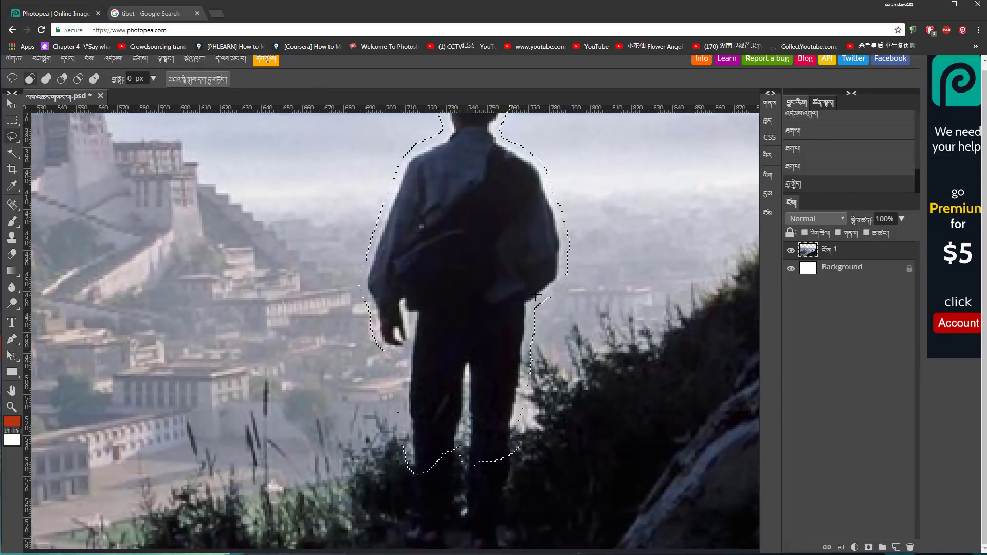
Fill the selection from its surroundings to remove the man from the photo, and clear the selection.
click(60, 67)
mouse_move(48, 65)
click(58, 252)
click(194, 172)
click(163, 237)
click(146, 190)
key(ctrl+d)
Retouch the leftover traces where the man stood with the Clone Stamp.
scroll(475, 448, down, 3)
click(12, 244)
alt+click(242, 402)
drag(485, 355, 501, 340)
scroll(471, 335, down, 5)
scroll(362, 321, up, 8)
Shrink the Clone Stamp brush and paint wall texture over the middle red banners on the palace facade.
mouse_move(13, 127)
scroll(568, 278, down, 1)
key(bracketleft)
key(bracketleft)
key(bracketleft)
key(bracketleft)
alt+click(434, 276)
mouse_move(477, 279)
mouse_down()
mouse_move(499, 321)
mouse_move(518, 434)
mouse_move(491, 355)
mouse_move(466, 290)
mouse_up()
alt+click(485, 227)
click(493, 261)
drag(389, 257, 401, 403)
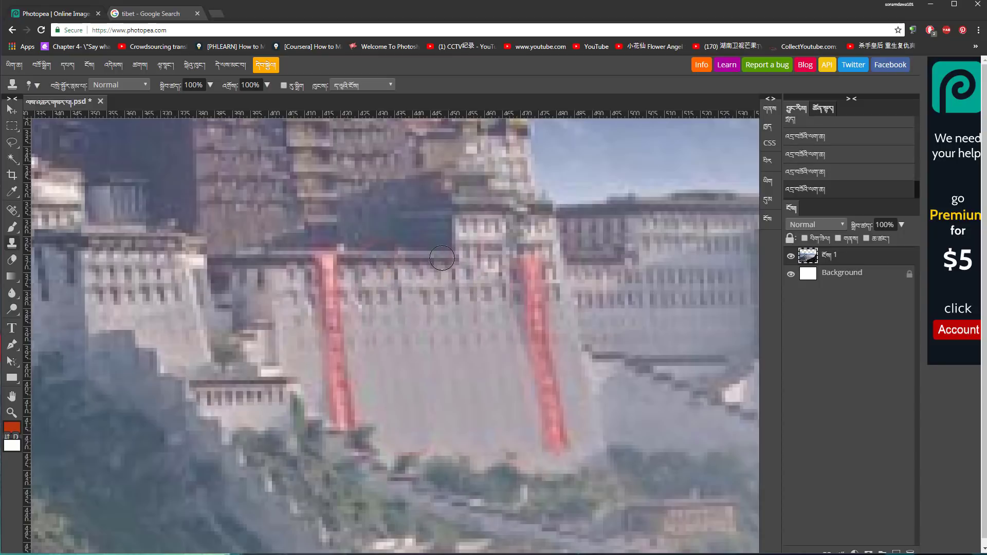
Clone out the remaining two red banners on the palace's white wall.
drag(326, 260, 347, 370)
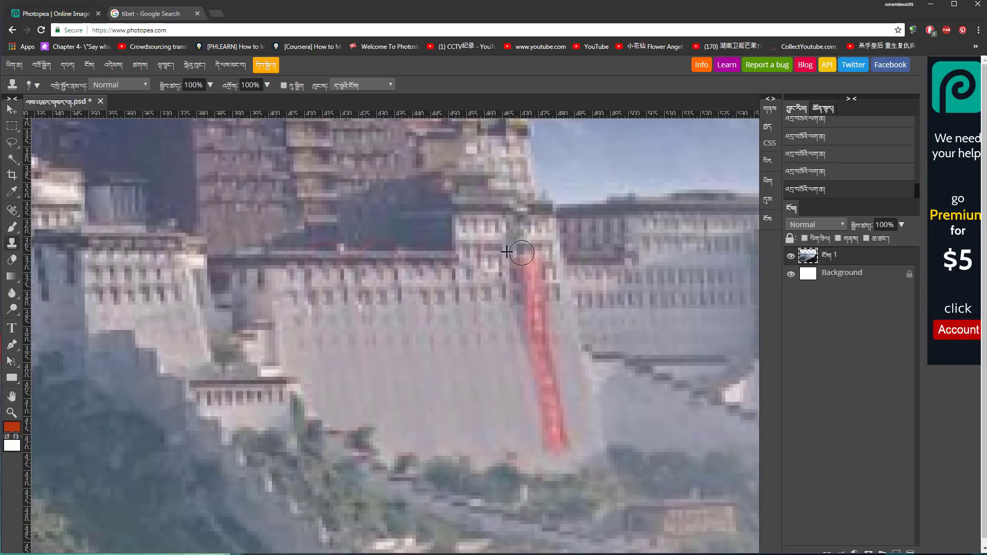
key(ctrl+z)
mouse_move(521, 255)
mouse_down()
mouse_move(546, 381)
mouse_move(555, 326)
mouse_move(558, 372)
mouse_up()
scroll(419, 269, down, 1)
scroll(420, 270, down, 5)
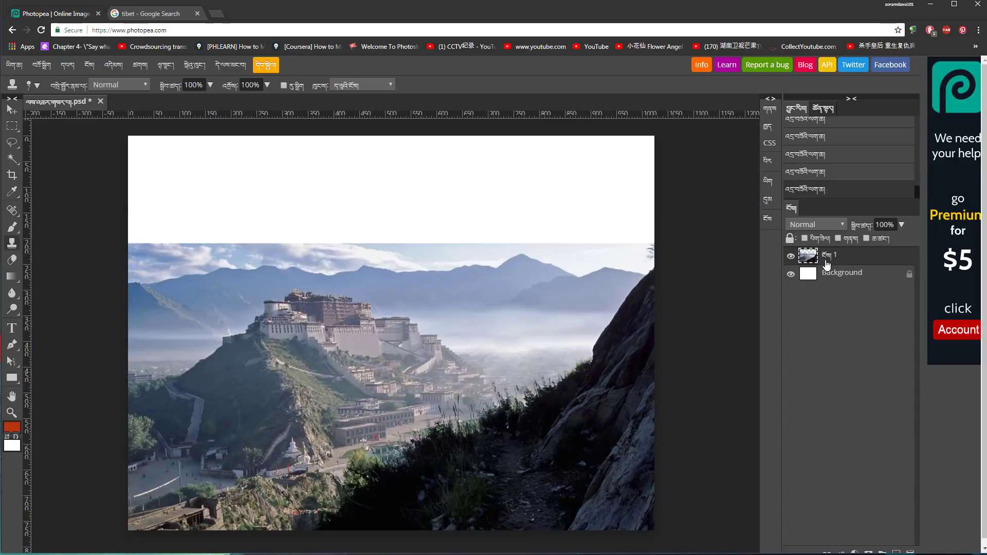
Paste the blue cloud image, place its layer beneath the palace photo, and scale it to cover the top of the canvas.
key(ctrl+Tab)
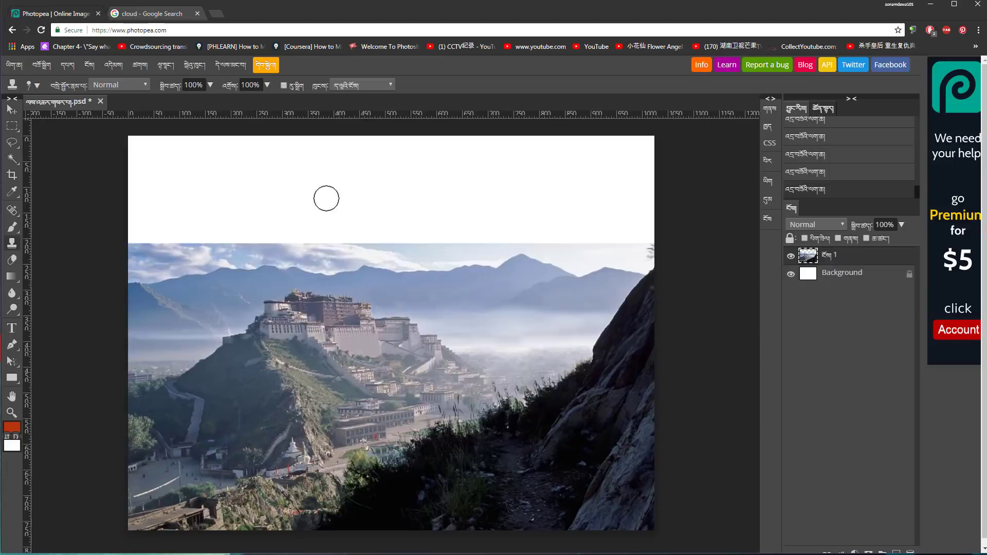
key(ctrl+v)
key(ctrl+bracketleft)
key(ctrl+t)
drag(730, 442, 640, 334)
click(387, 85)
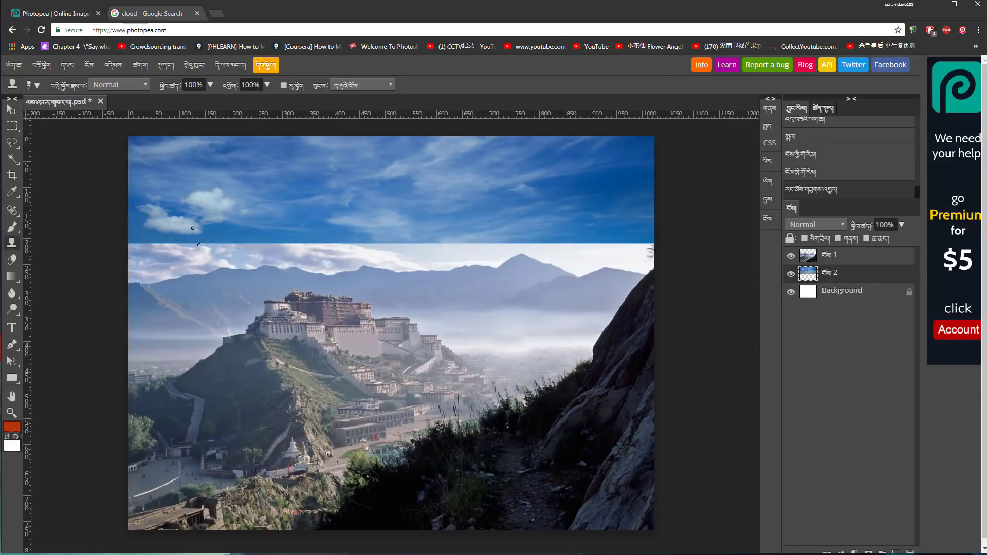
Add a layer mask to the palace photo and reset the painting colours to black and white.
click(828, 260)
click(868, 552)
click(16, 436)
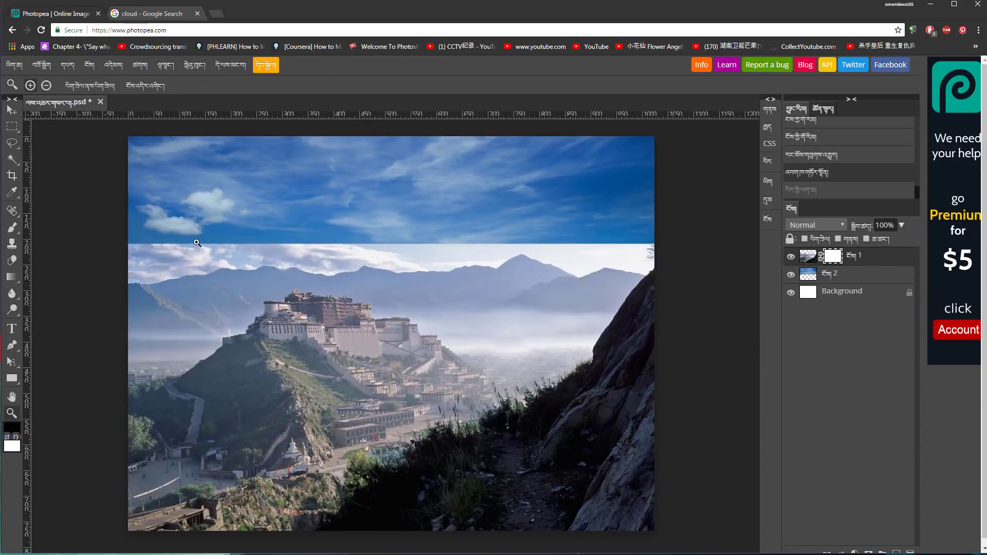
Paint black on the palace photo's mask to hide its old sky along the mountain ridge and the rocky slope.
click(12, 227)
click(37, 85)
click(210, 85)
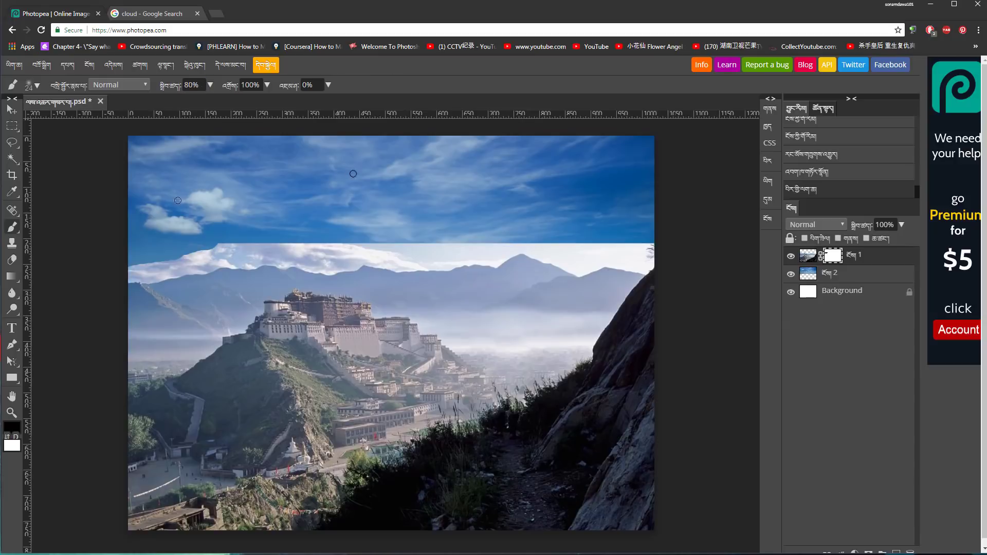
click(216, 247)
click(230, 245)
mouse_move(228, 243)
mouse_down()
mouse_move(588, 225)
mouse_move(645, 249)
mouse_move(515, 236)
mouse_move(170, 259)
mouse_move(134, 317)
mouse_move(245, 326)
mouse_move(519, 275)
mouse_up()
scroll(134, 256, up, 3)
mouse_move(539, 282)
mouse_down()
mouse_move(169, 300)
mouse_move(103, 289)
mouse_move(303, 271)
mouse_up()
scroll(374, 255, down, 2)
scroll(375, 256, up, 1)
drag(540, 262, 309, 279)
mouse_move(651, 280)
mouse_down()
mouse_move(700, 287)
mouse_move(102, 265)
mouse_move(315, 262)
mouse_move(652, 295)
mouse_move(694, 309)
mouse_up()
key(])
key(])
key(])
key(])
scroll(232, 271, down, 1)
Add a blank layer above the cloud layer and switch the brush colour to white, testing and undoing one stroke.
click(848, 273)
scroll(874, 412, down, 1)
click(896, 548)
key(x)
mouse_move(184, 255)
mouse_down()
mouse_move(157, 257)
mouse_move(379, 267)
mouse_move(130, 197)
mouse_up()
key(ctrl+z)
Set the brush to 21% opacity and 41% flow, enlarge it, and paint soft white haze along the horizon.
click(210, 79)
click(174, 95)
click(267, 78)
click(241, 95)
key(])
key(])
key(])
key(])
key(])
key(])
key(])
key(])
key(])
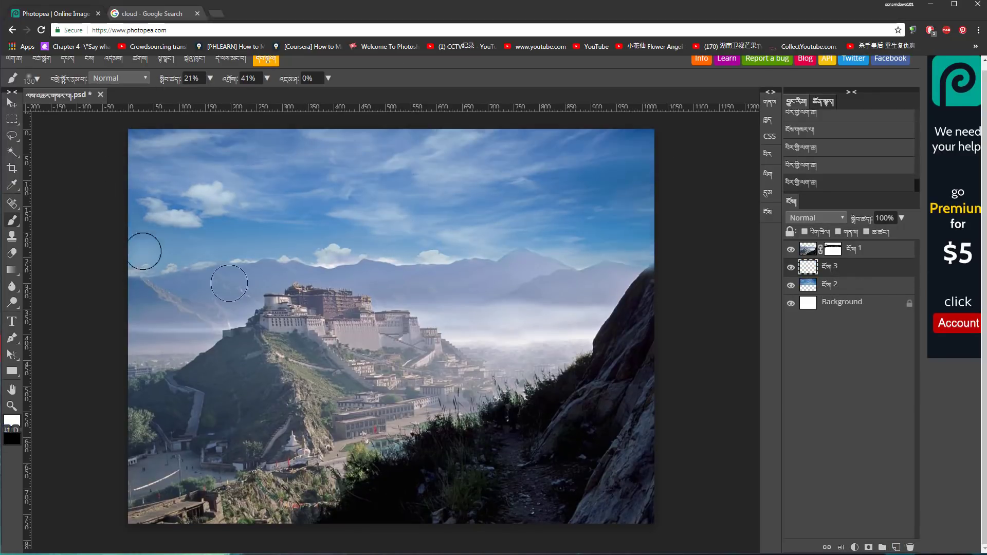
key(ctrl+minus)
Add a Curves adjustment layer above the palace photo and shape the curve for stronger contrast.
click(864, 249)
click(854, 547)
click(854, 300)
drag(713, 203, 713, 187)
drag(641, 262, 658, 282)
click(768, 174)
click(767, 175)
key(ctrl+plus)
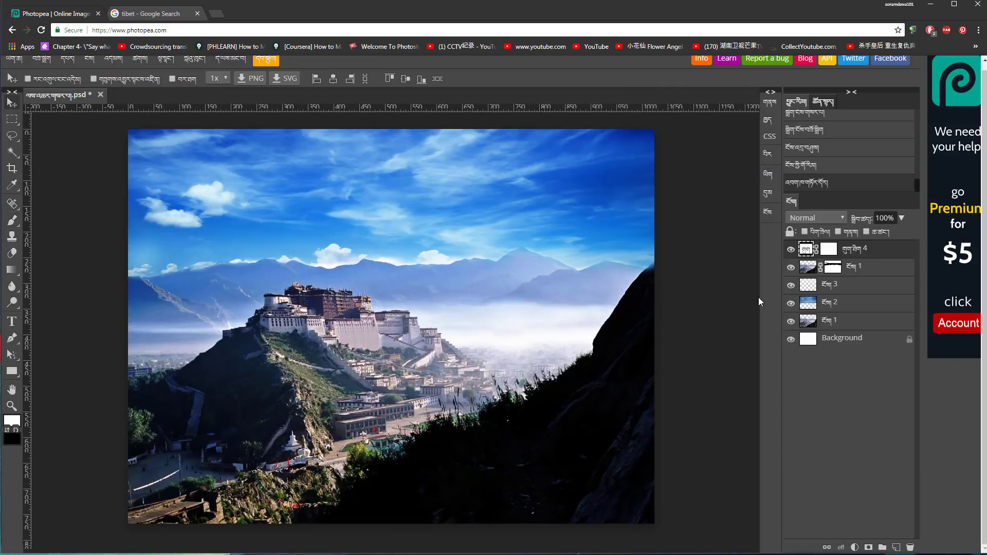
Compare the original photo with the edit by toggling the haze, cloud, masked photo and Curves layers.
click(791, 286)
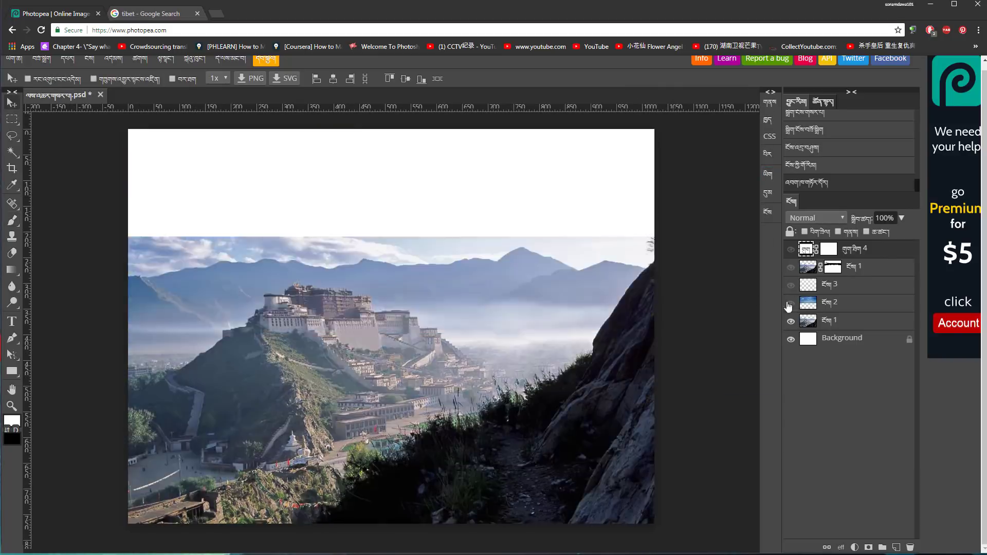
click(791, 286)
click(791, 303)
click(791, 267)
click(790, 249)
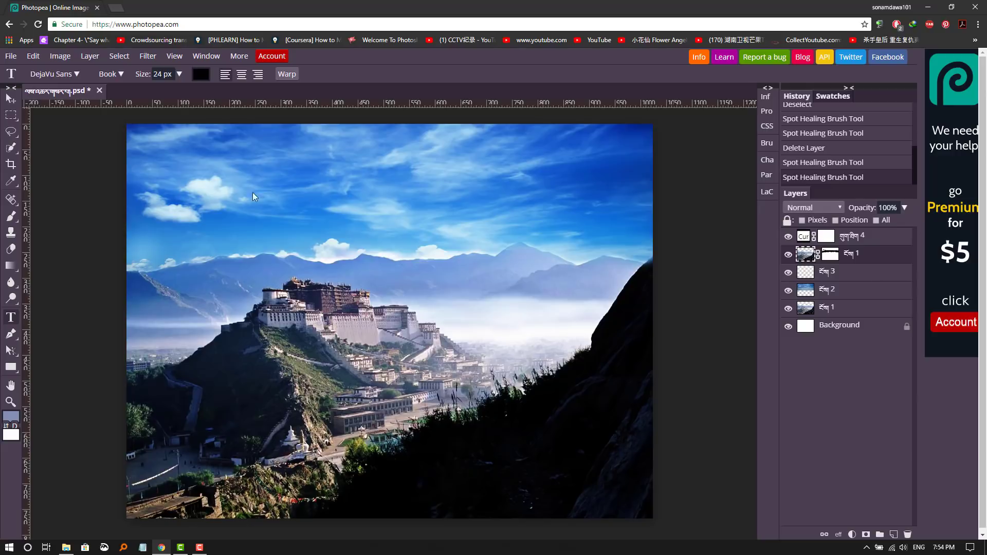
Draw a wide text box across the sky, filter the fonts to Tibetan, and choose Monlam Uni Dutsa2.
drag(220, 176, 591, 262)
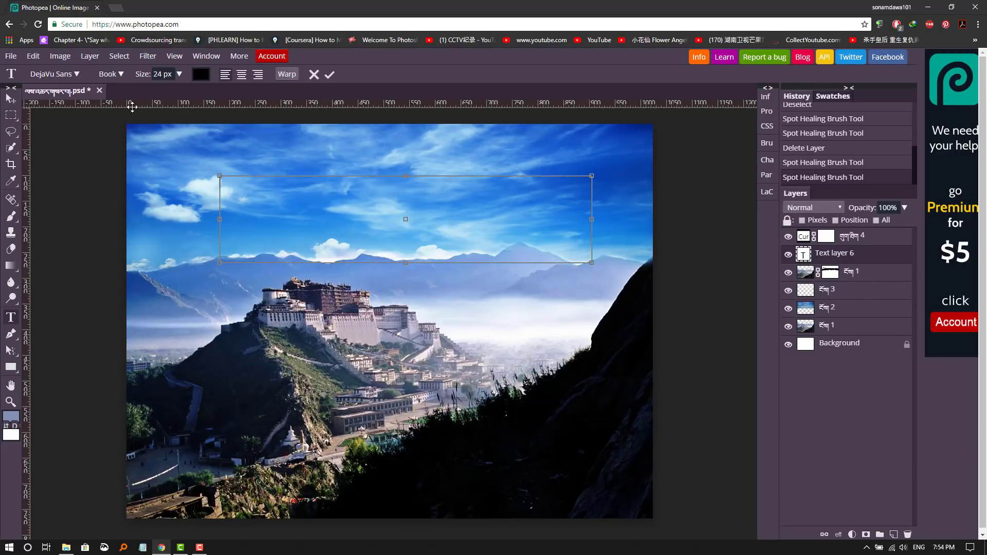
click(67, 75)
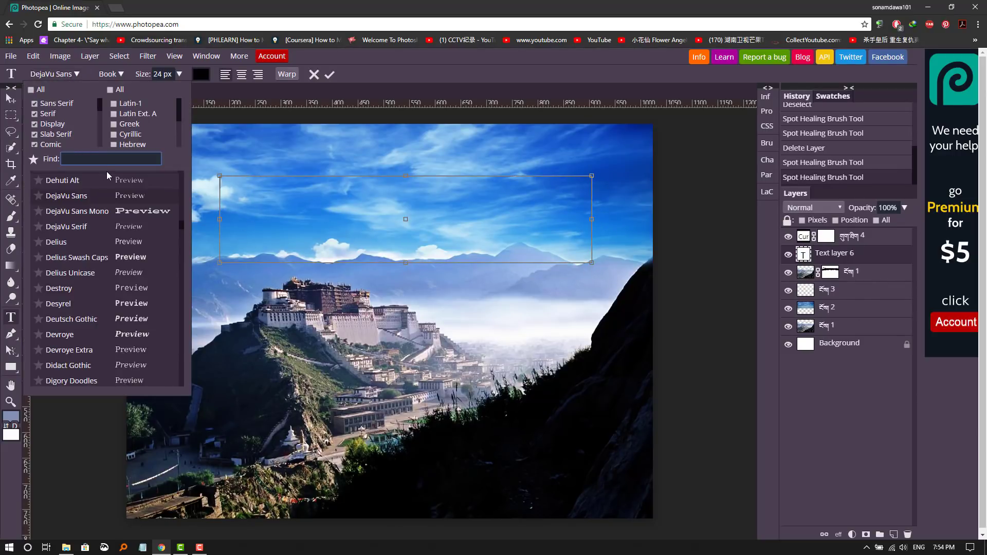
scroll(116, 134, down, 2)
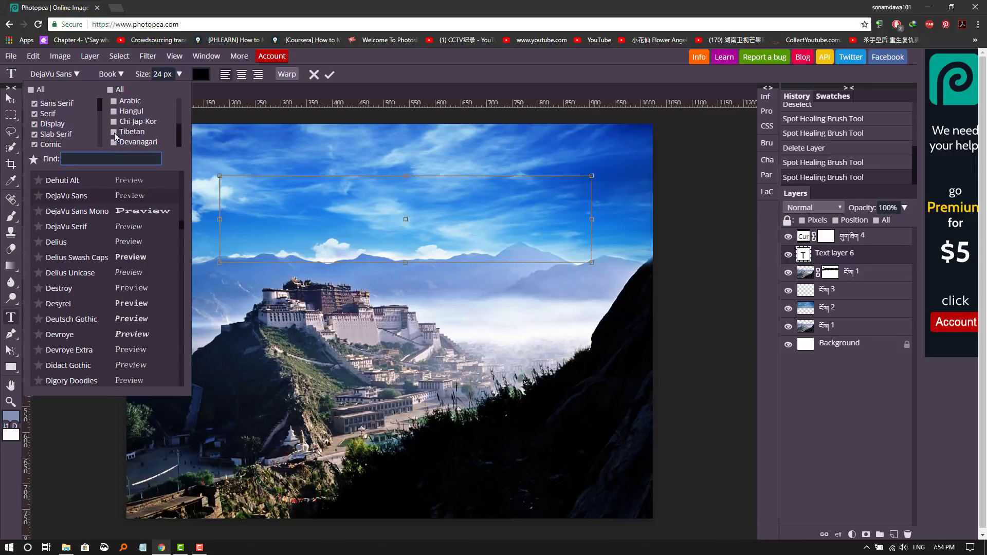
scroll(125, 291, down, 3)
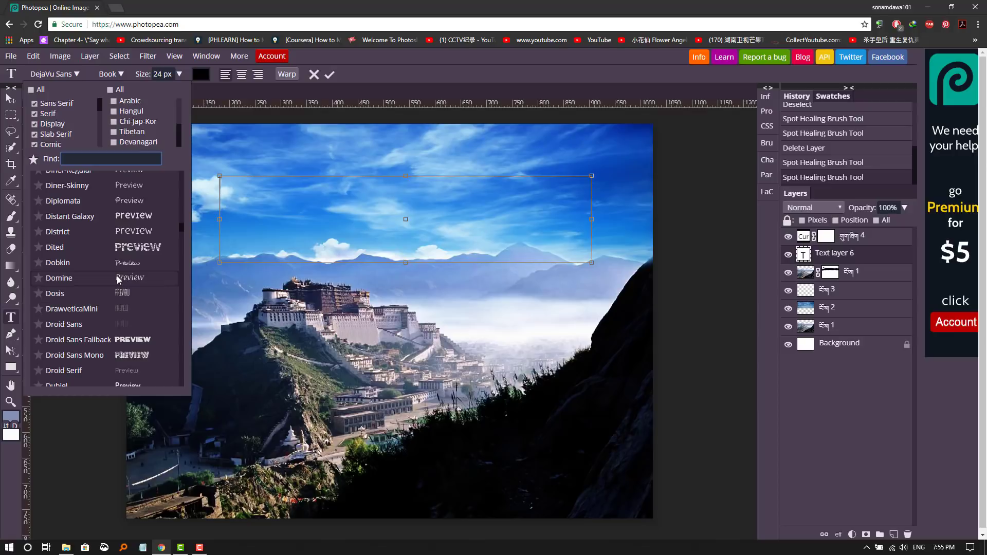
scroll(125, 291, up, 3)
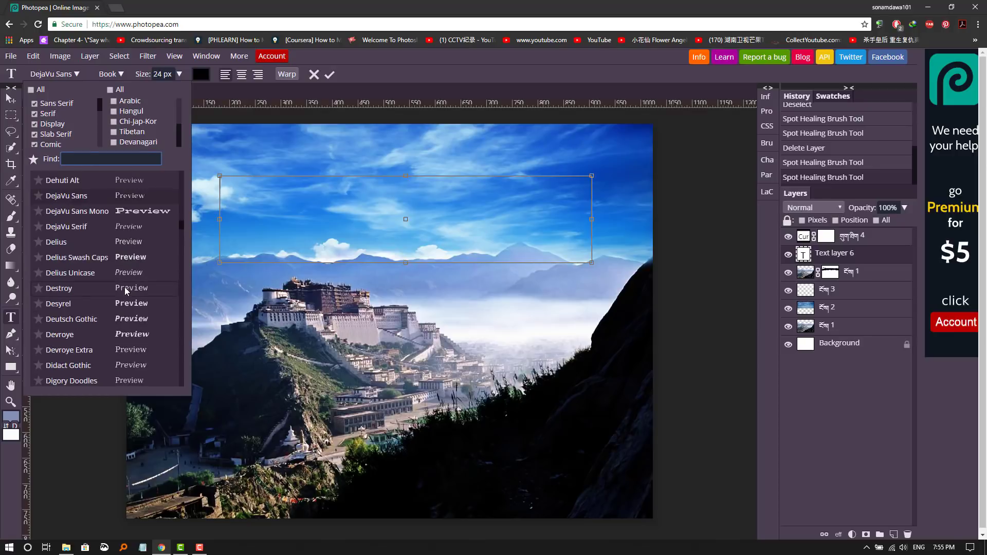
click(114, 133)
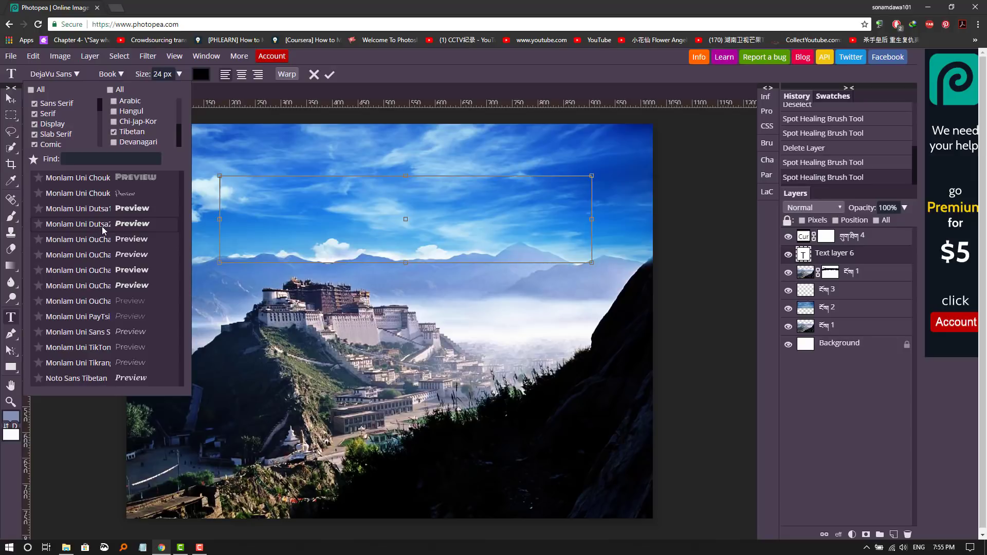
click(77, 224)
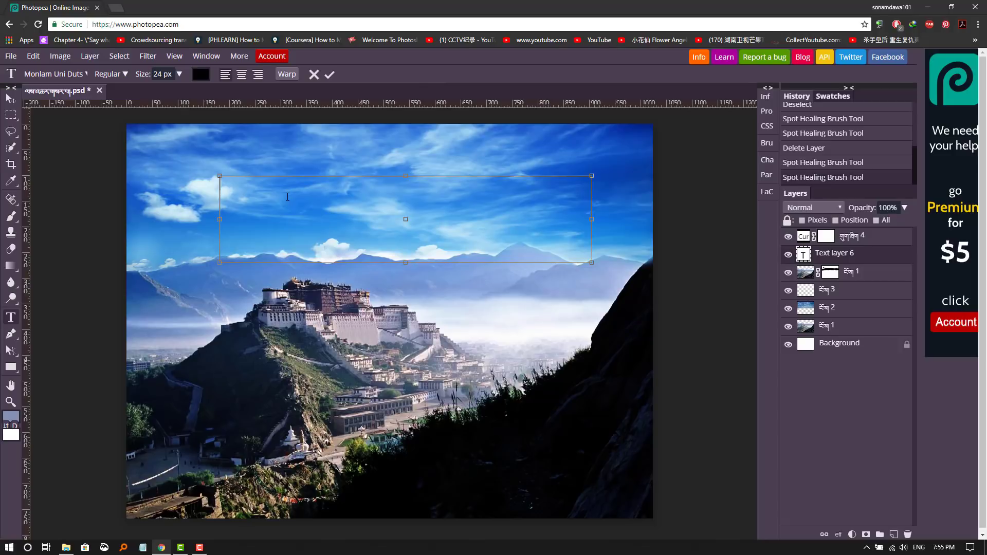
Enter the first syllable of the Tibetan title and set the text size to 110 px.
text(ཀ)
text(ུ)
text(ན)
key(ctrl+a)
drag(143, 75, 233, 93)
click(283, 231)
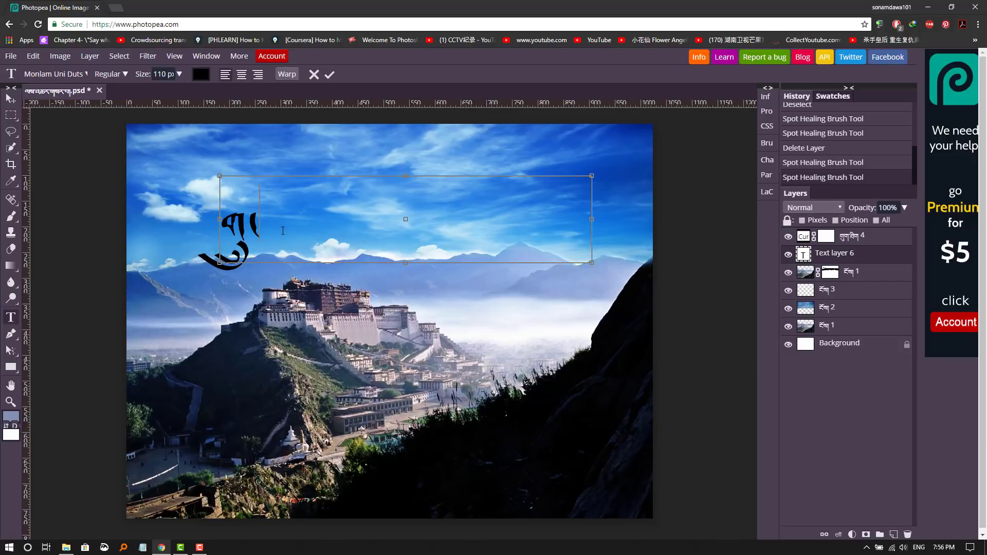
Complete the Tibetan title ending in པོ་ཏ་ལ (Potala), widening the text box on both sides to fit it.
text(འཇེཀ།ག)
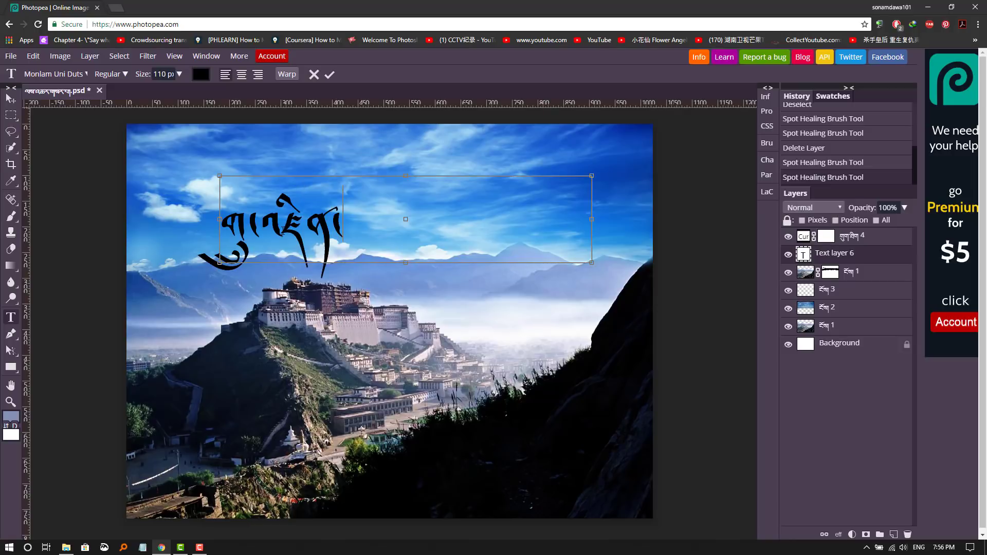
text(ཞེམ།ཡ།)
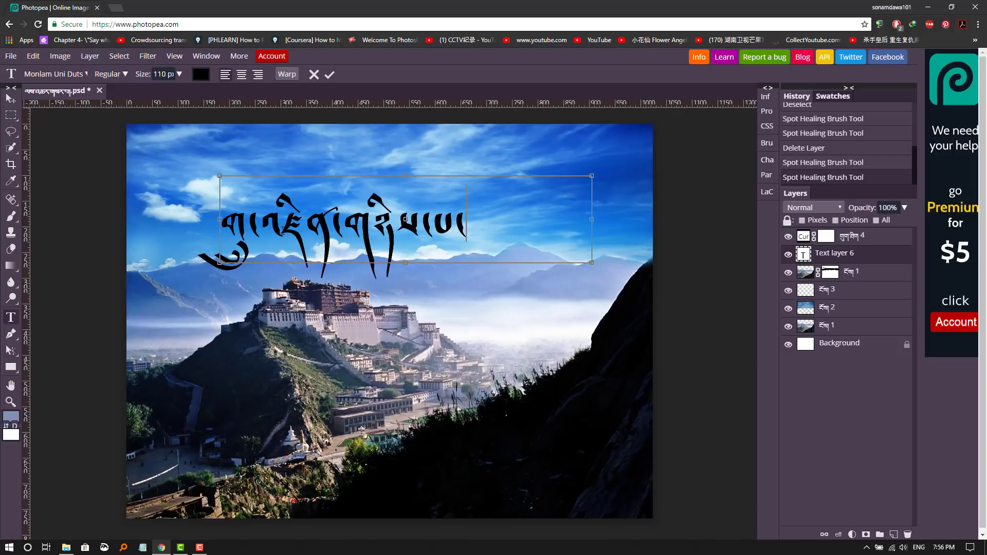
drag(220, 219, 146, 220)
drag(592, 219, 631, 219)
text(མ།ཀུ།)
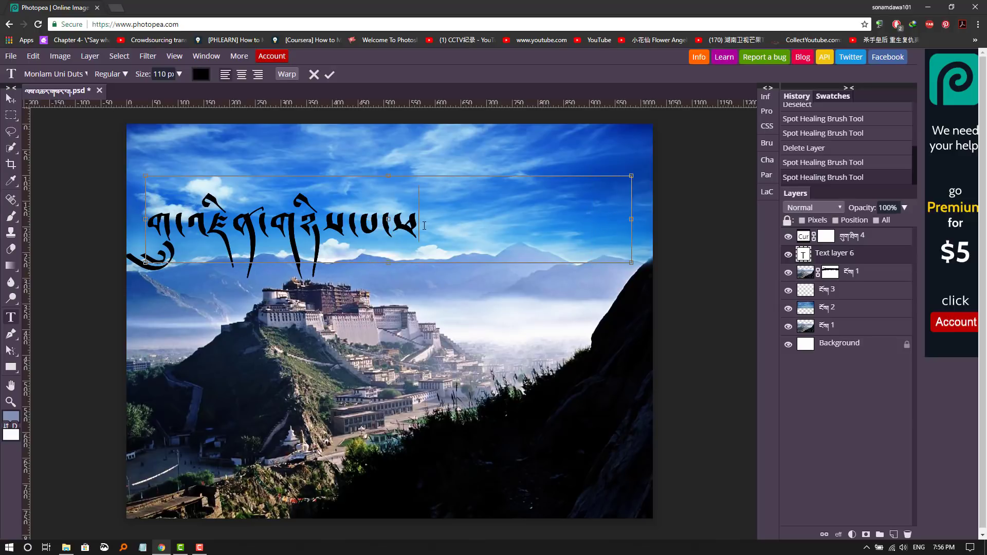
text(།ཀུ།ཡོ།)
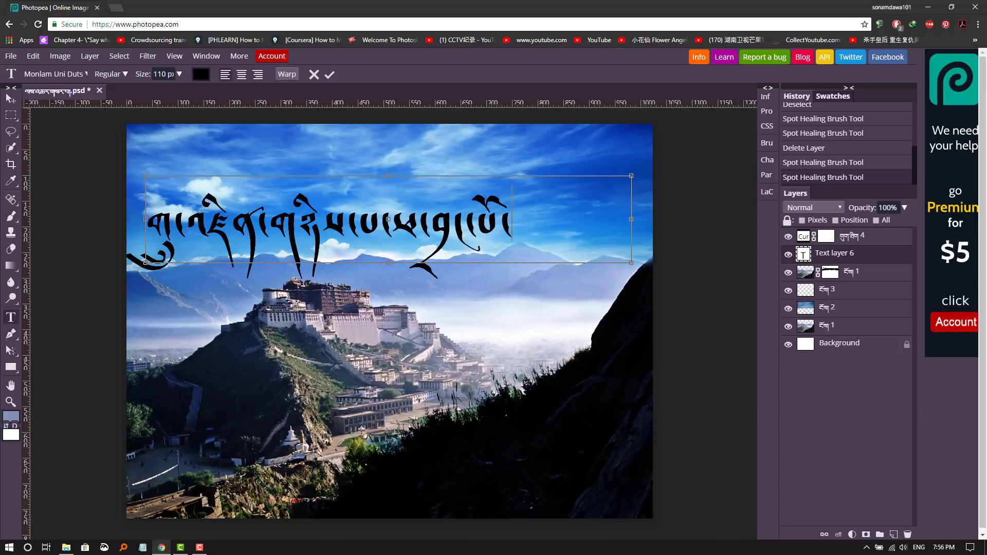
text(ད།ལ།)
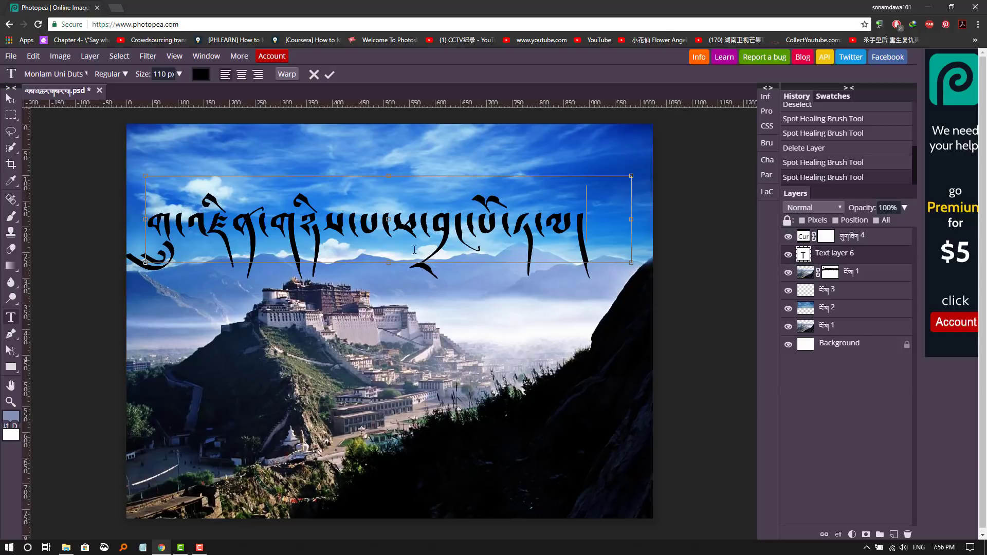
Center the Tibetan title in its text box and colour the whole text white.
drag(221, 140, 244, 140)
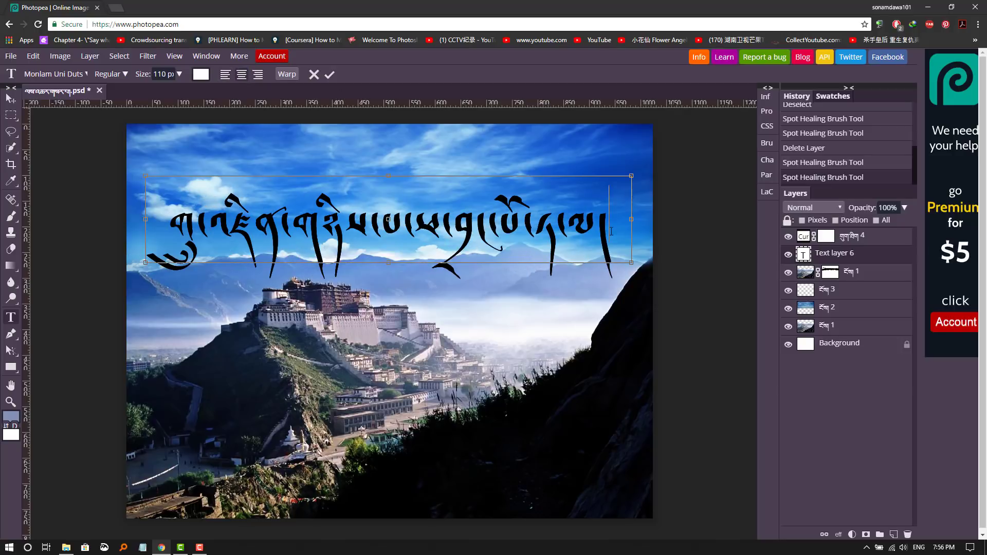
drag(610, 231, 193, 221)
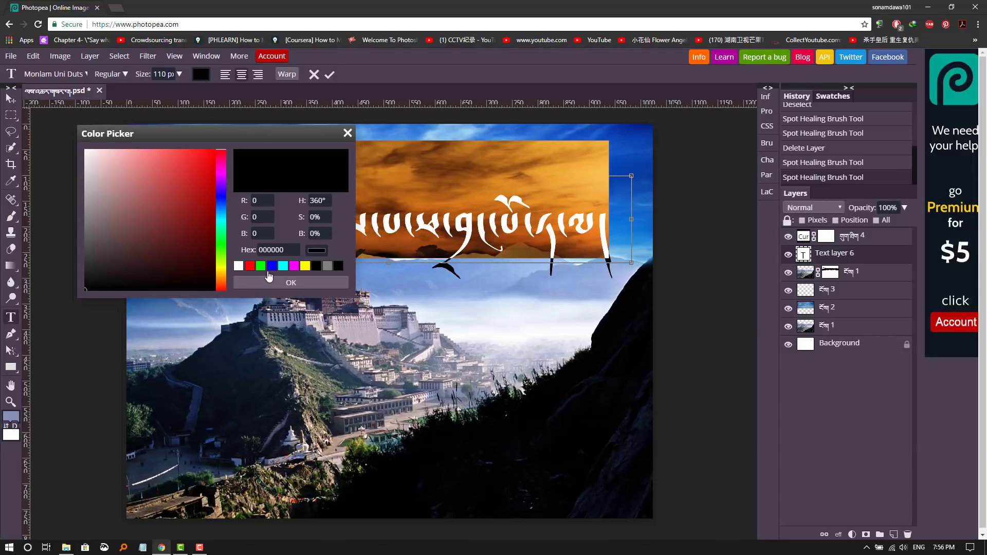
click(238, 266)
click(271, 282)
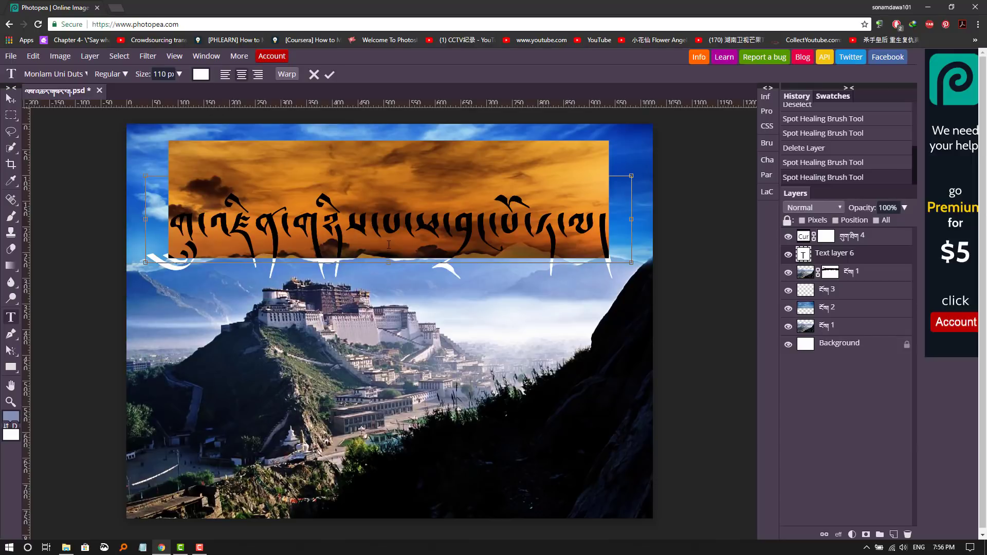
click(332, 75)
Move the title higher in the sky and place its layer above the Curves adjustment layer.
key(v)
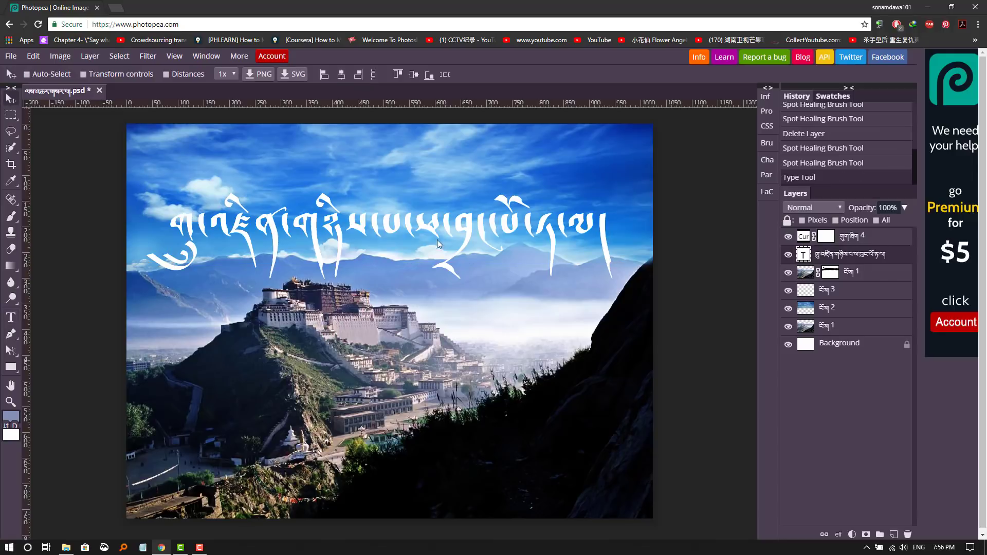
drag(393, 227, 397, 184)
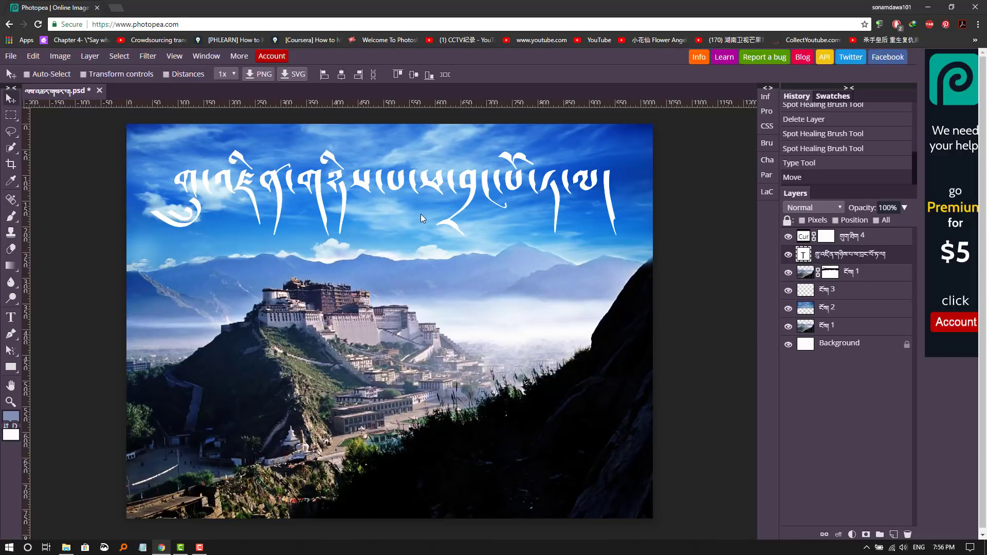
mouse_move(866, 252)
mouse_down()
mouse_move(864, 229)
mouse_move(858, 260)
mouse_up()
click(845, 242)
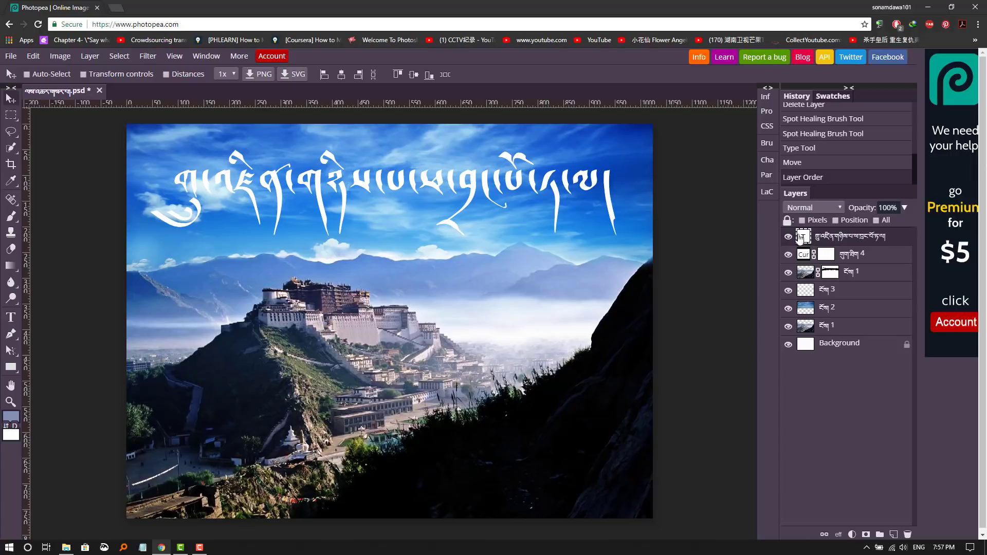
Add a Bevel and Emboss effect with the Outer Bevel style to the Tibetan title layer.
double_click(898, 238)
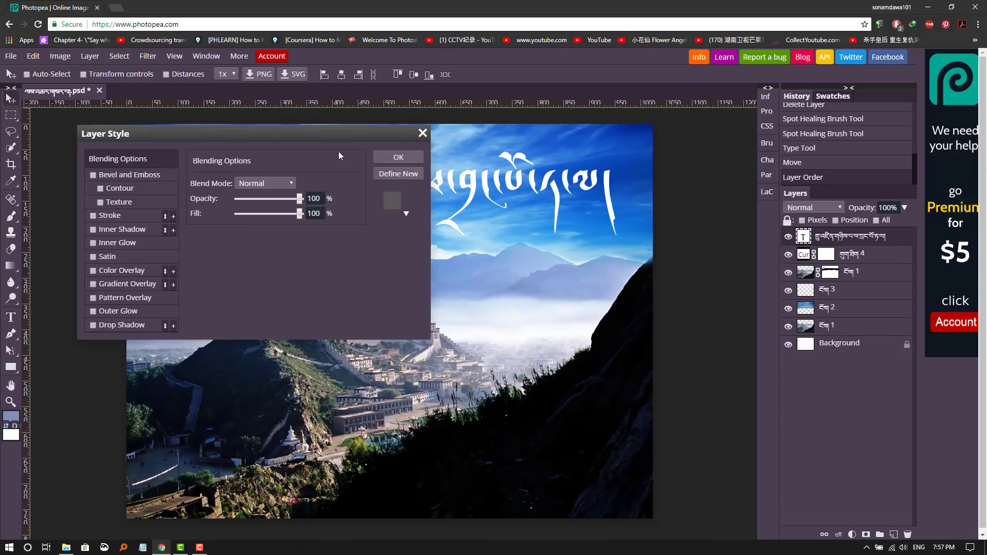
drag(283, 131, 599, 241)
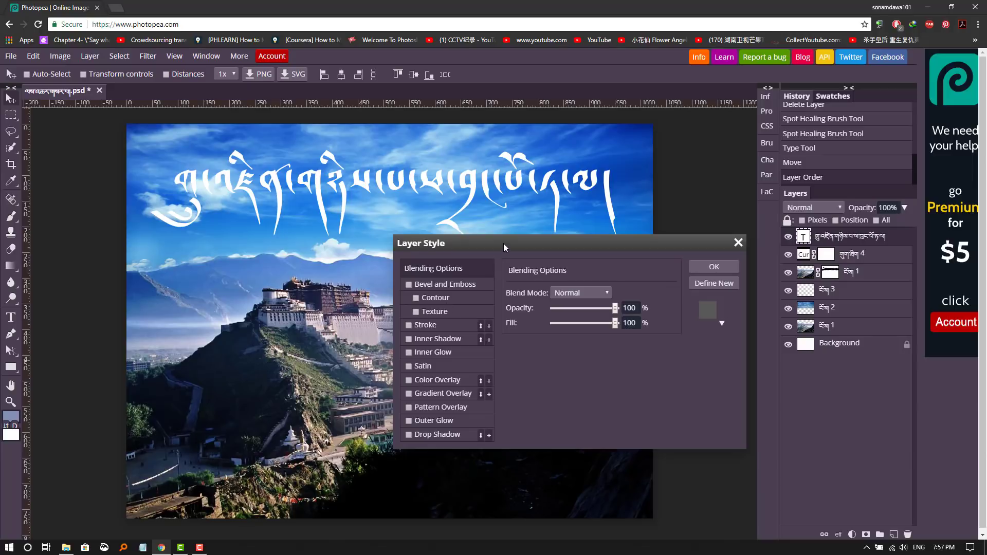
drag(503, 243, 486, 237)
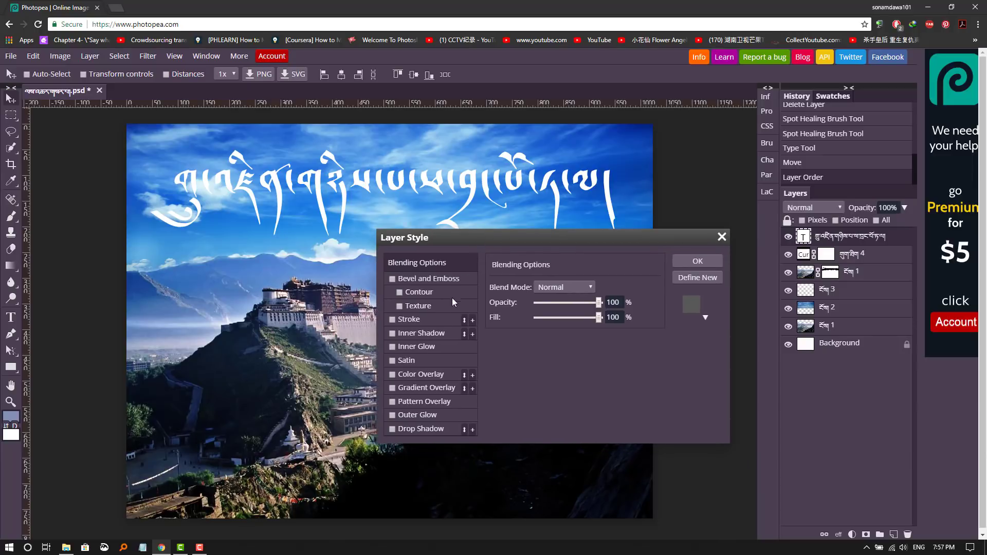
click(393, 279)
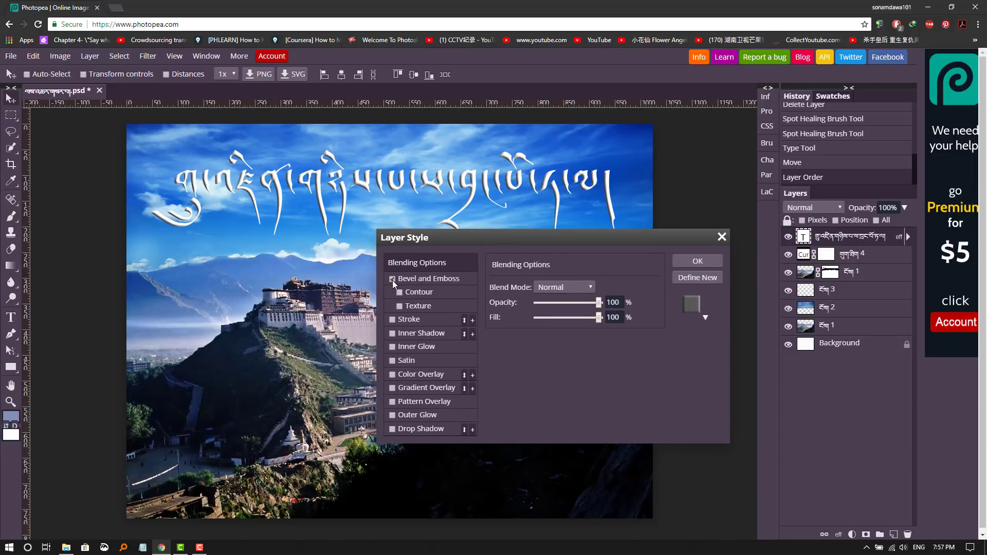
click(424, 280)
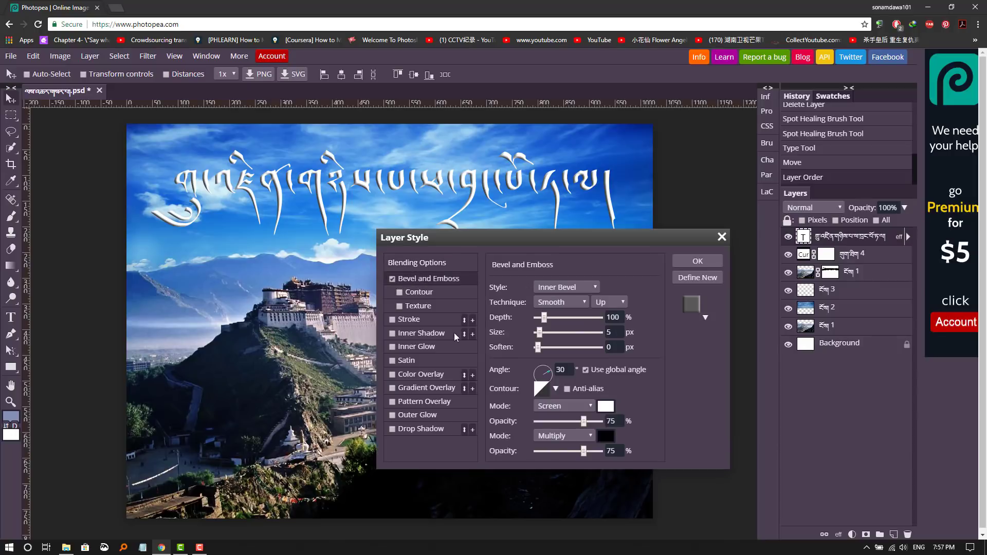
click(589, 287)
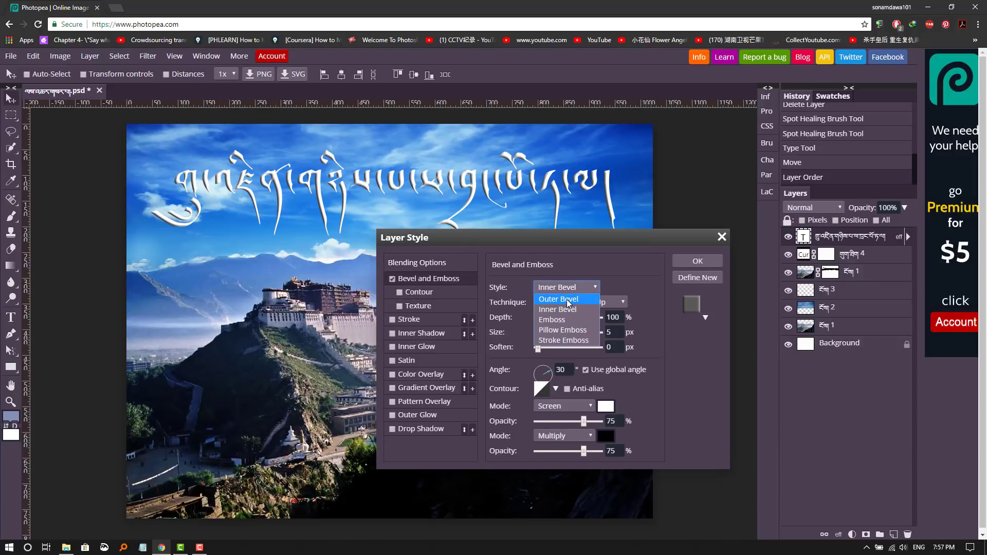
click(567, 299)
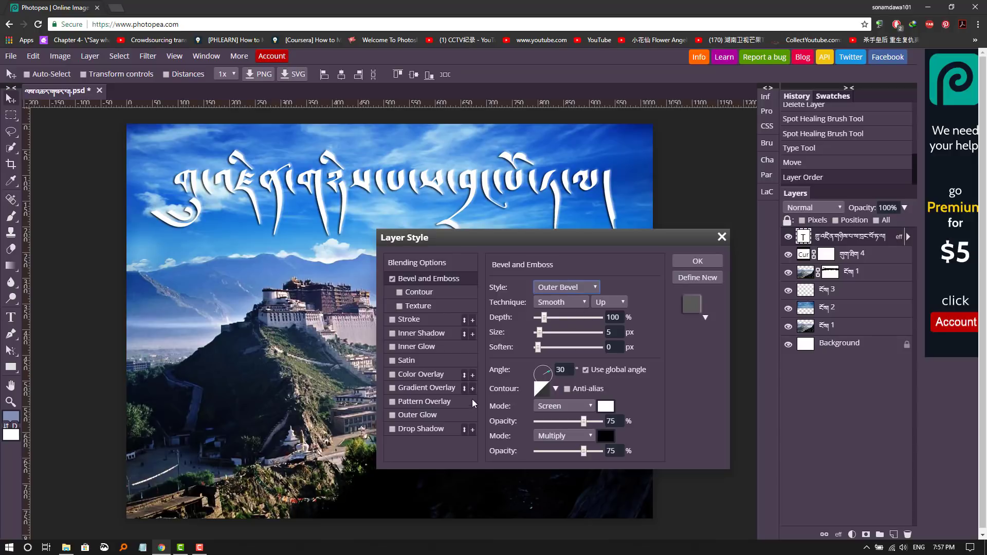
Add a drop shadow to the title with a distance of 9 px and an opacity of 77%.
click(415, 430)
drag(546, 335, 541, 340)
click(615, 302)
key(Up)
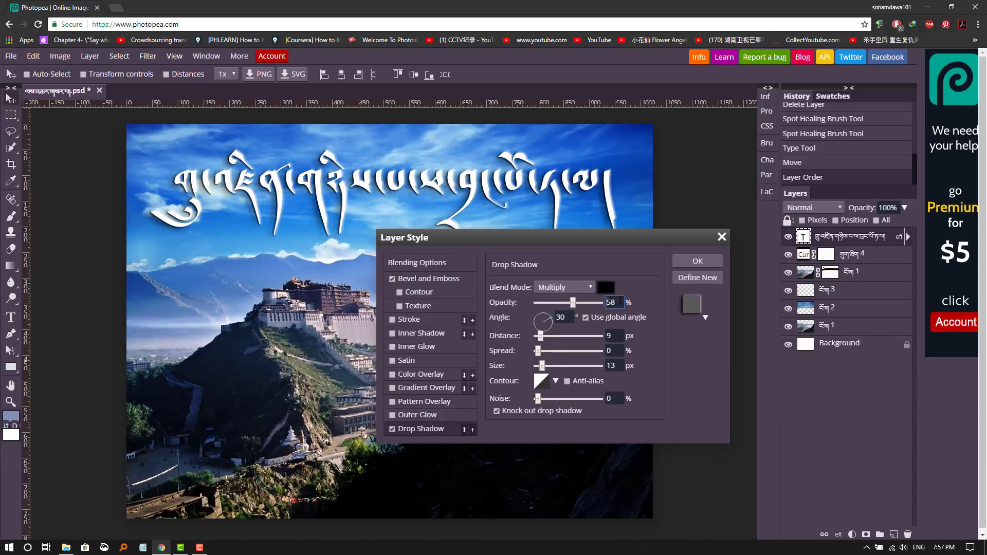
key(Up)
key(Up)
key(Up)
key(Up)
key(Up)
key(Up)
key(Up)
key(Up)
key(Up)
key(Up)
key(Up)
key(Up)
key(Up)
key(Up)
key(Up)
key(Up)
key(Up)
key(Up)
key(Up)
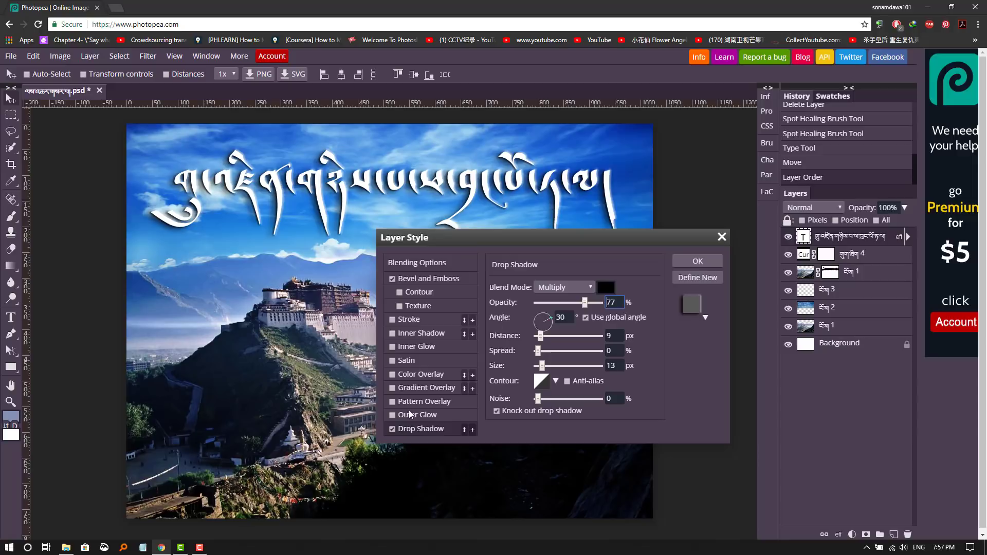
Add the golden pattern overlay to the title and apply the layer styles.
click(395, 402)
click(393, 402)
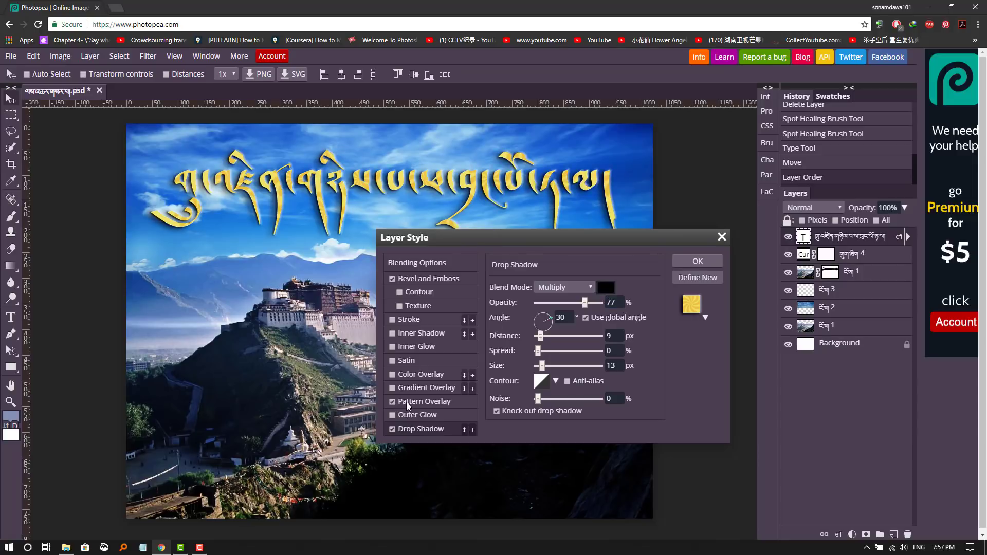
click(409, 402)
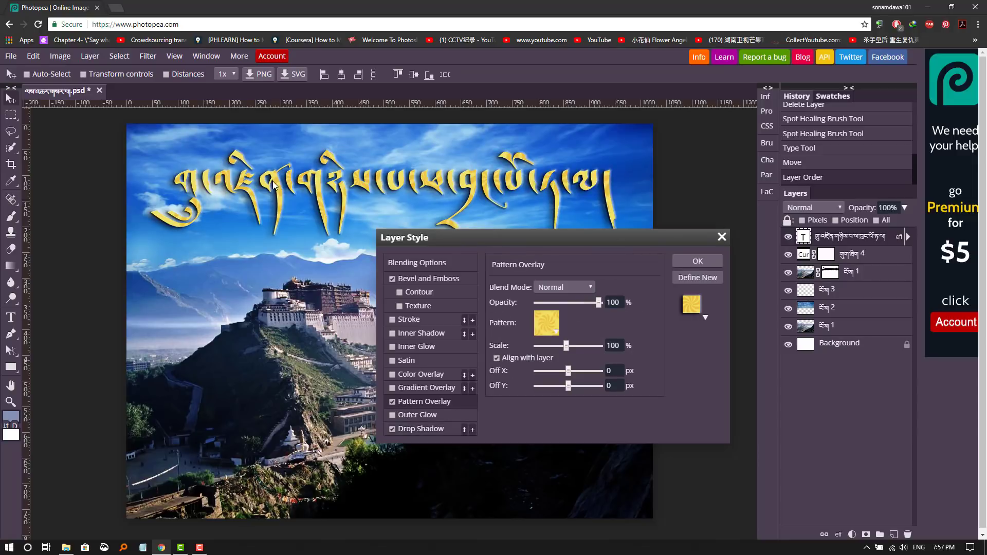
click(697, 261)
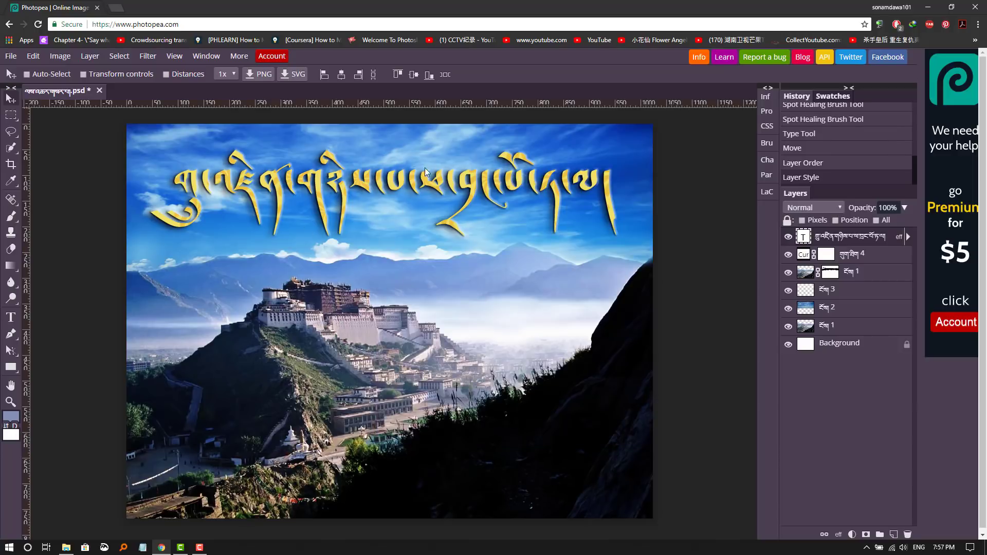
Create a text box on the dark slope at the image's lower right and enter the author's name in Tibetan at 52 px.
click(10, 317)
drag(402, 447, 630, 486)
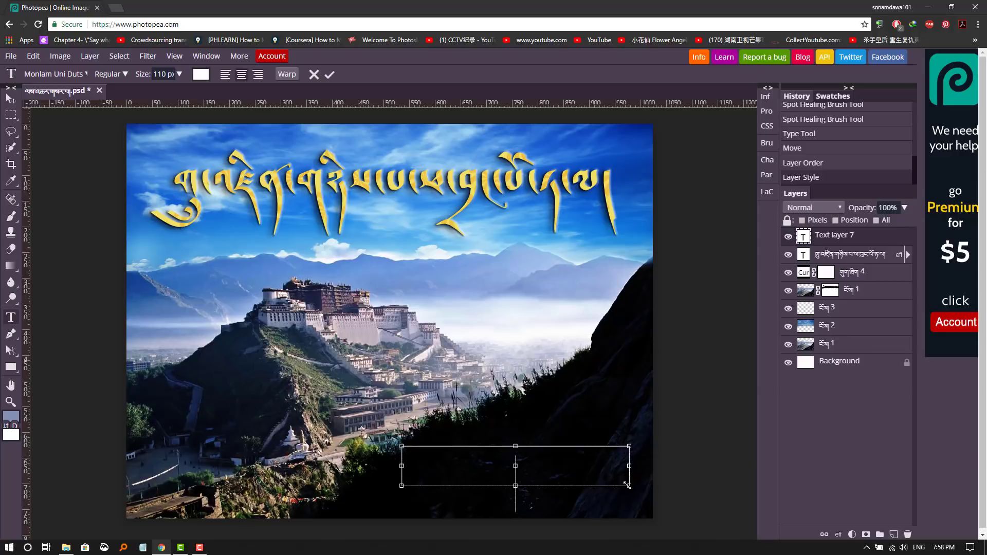
drag(145, 76, 134, 79)
text(བསོད་ནམས་)
text(་ཟླ་བ།)
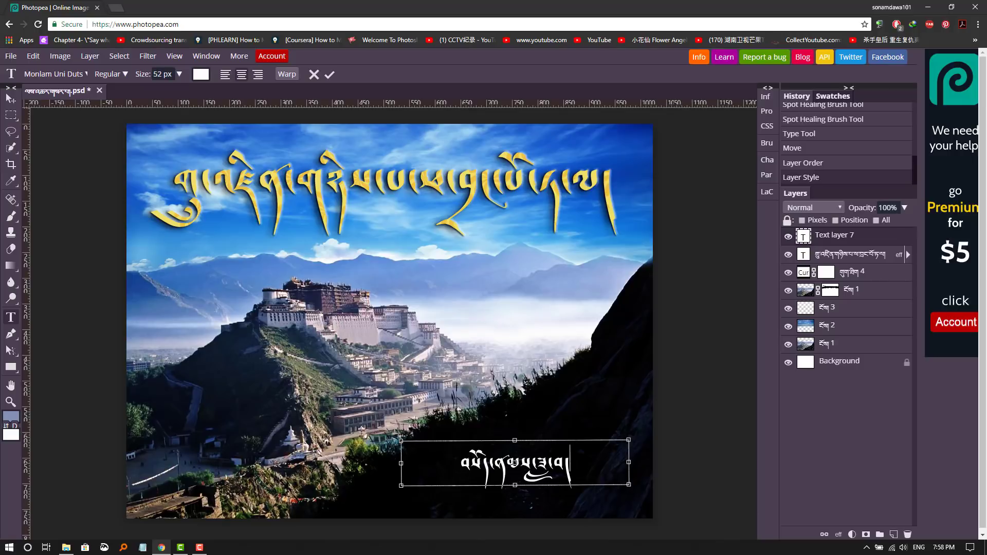
Change the font of the whole name text to Monlam Uni OuChan5.
key(ctrl+a)
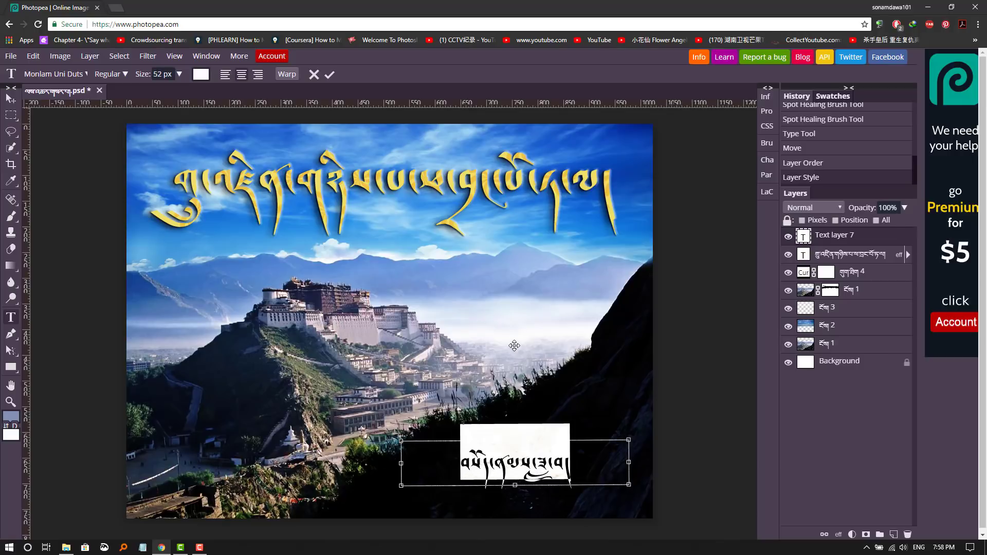
click(79, 75)
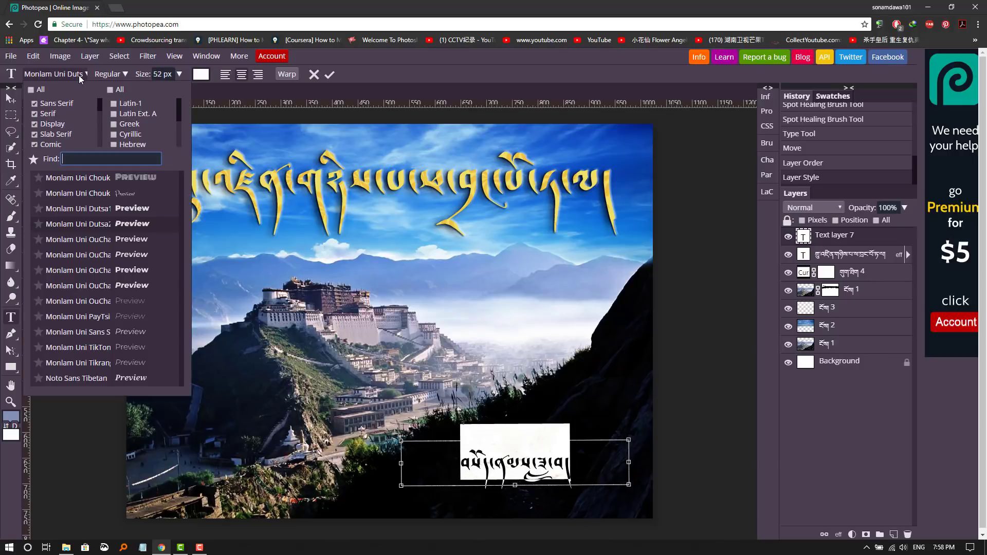
scroll(122, 136, down, 3)
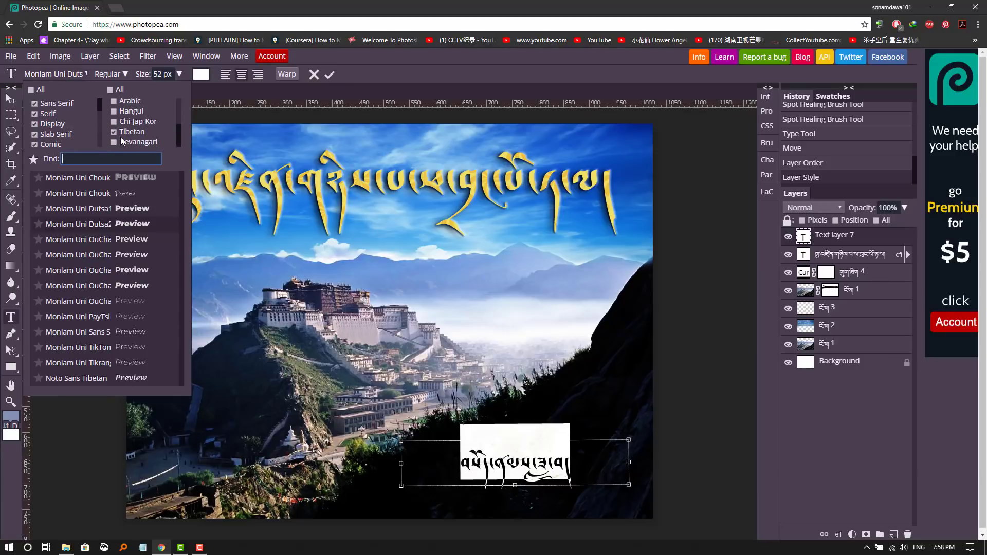
click(103, 289)
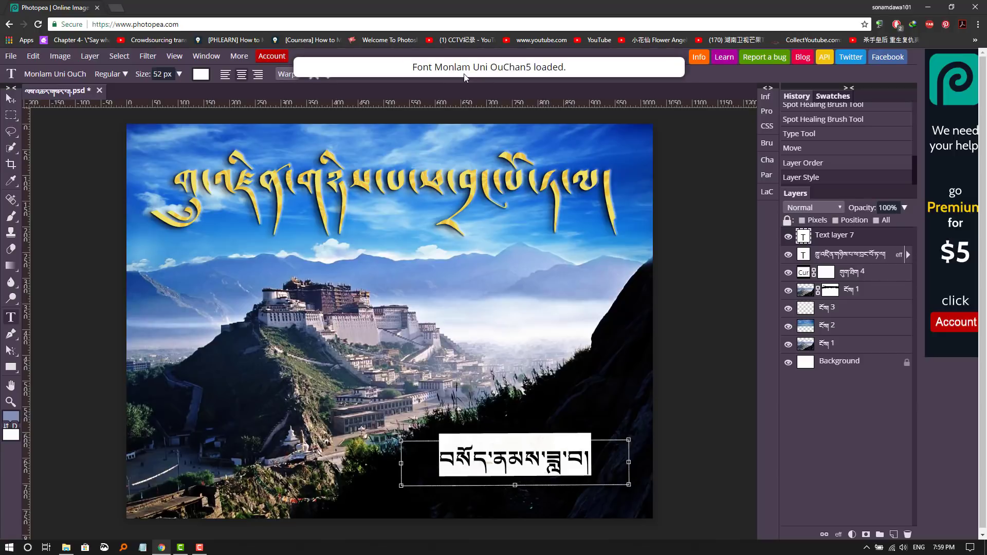
click(563, 462)
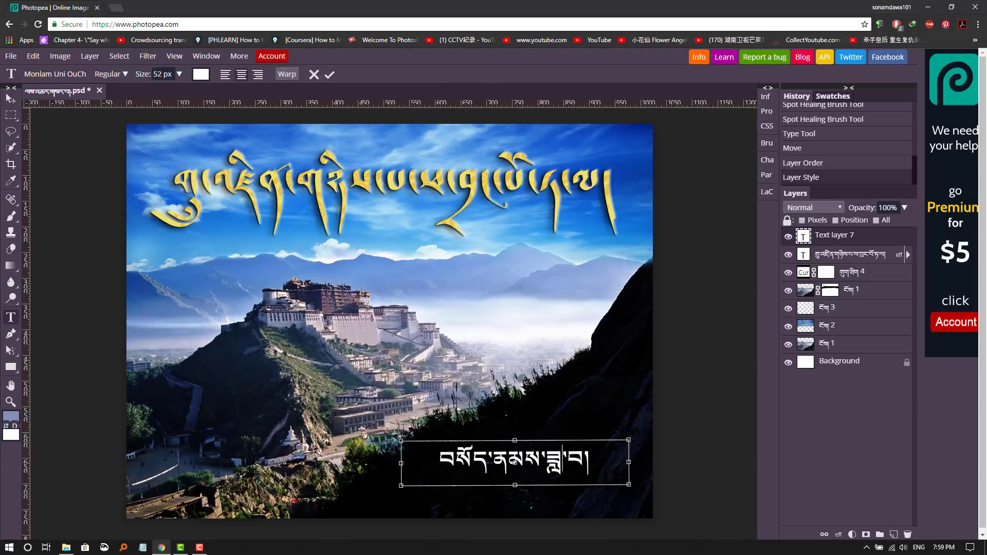
drag(439, 460, 592, 460)
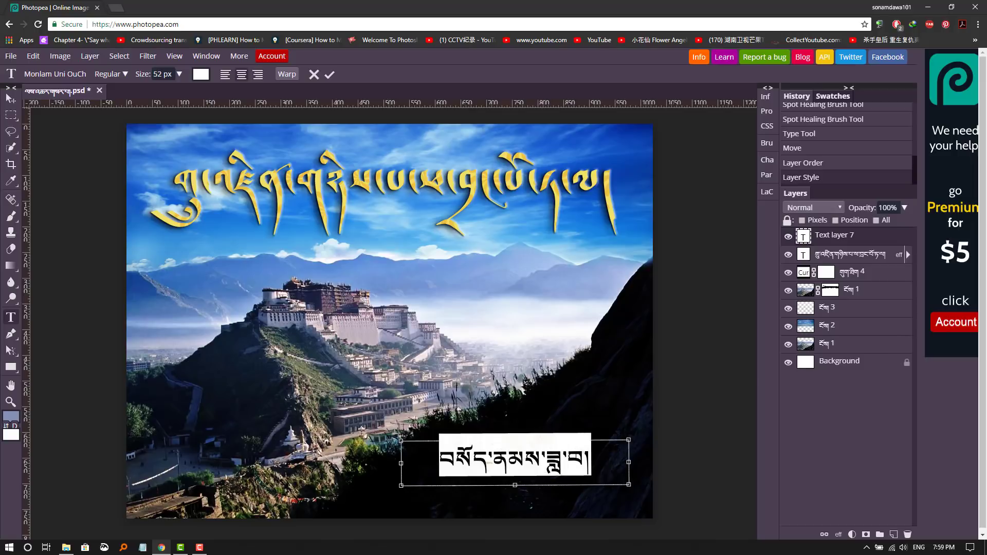
click(568, 460)
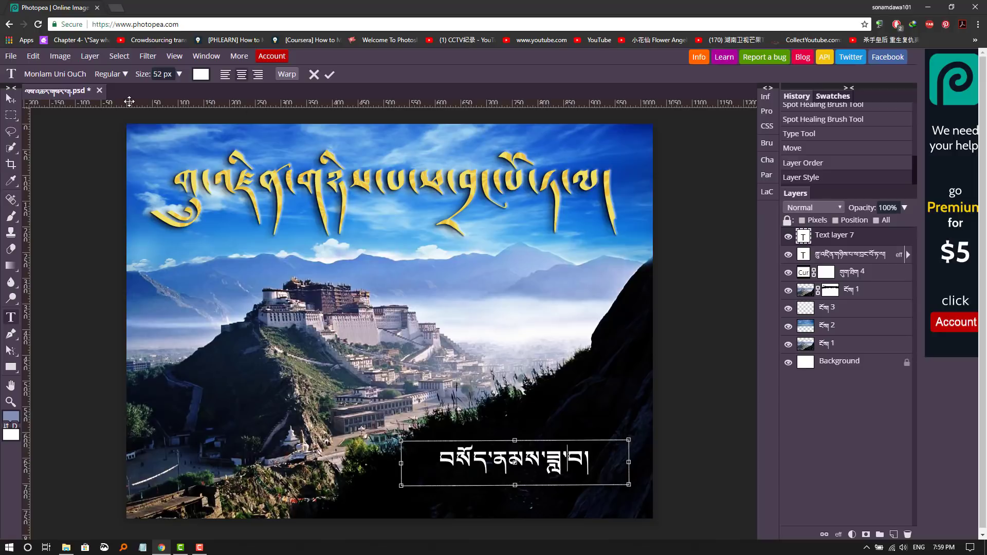
Switch to File Explorer and load the font file shangshung-sgoba-khrachen.ttf into Photopea.
click(79, 73)
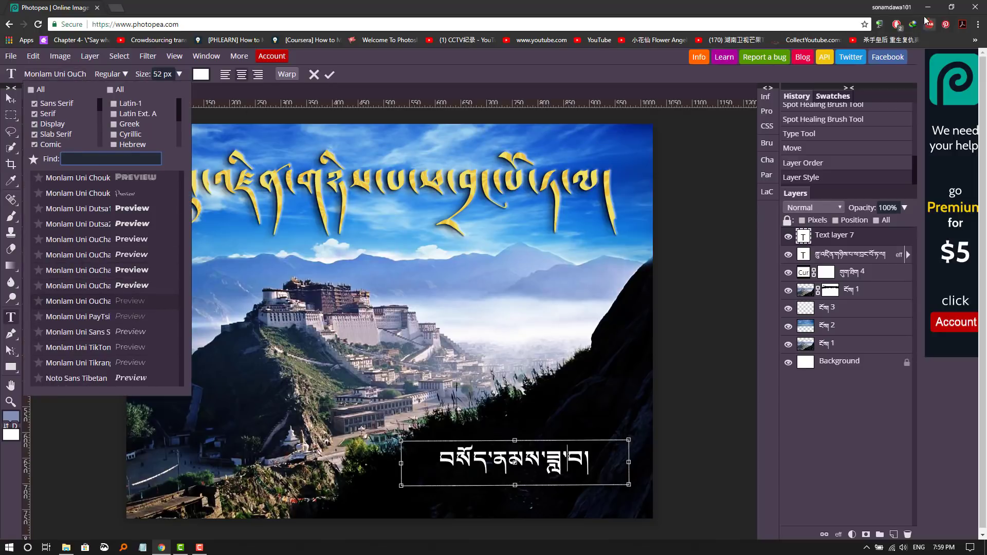
click(71, 551)
click(492, 270)
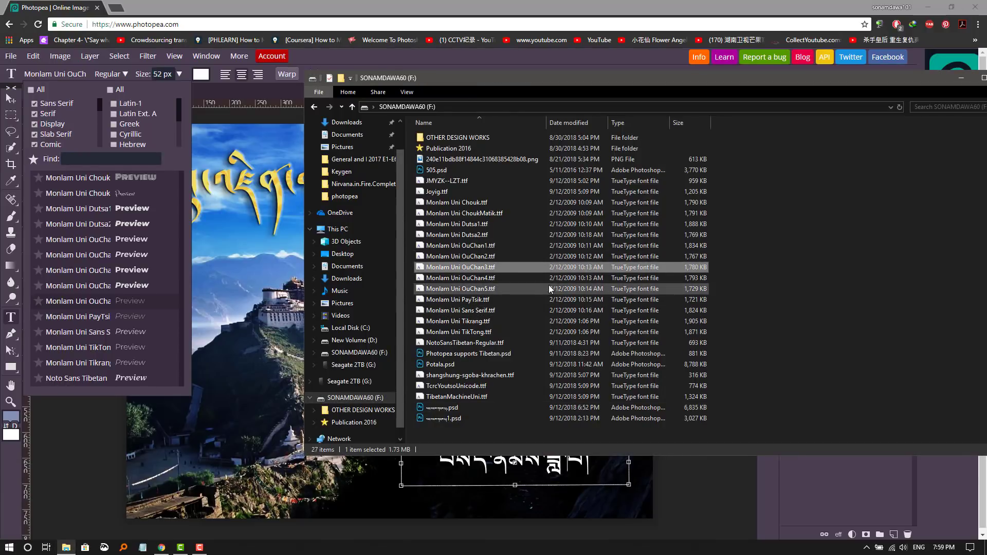
click(471, 397)
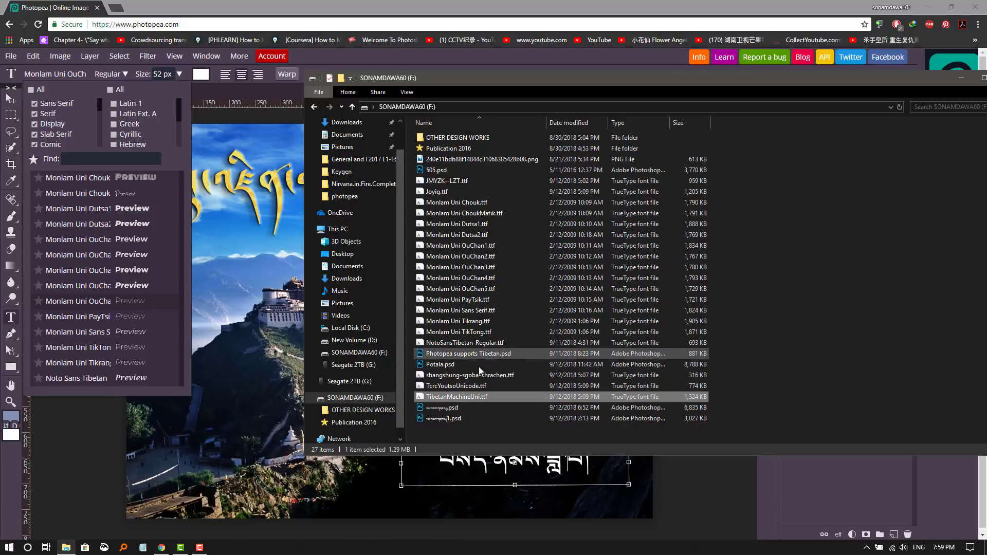
click(458, 376)
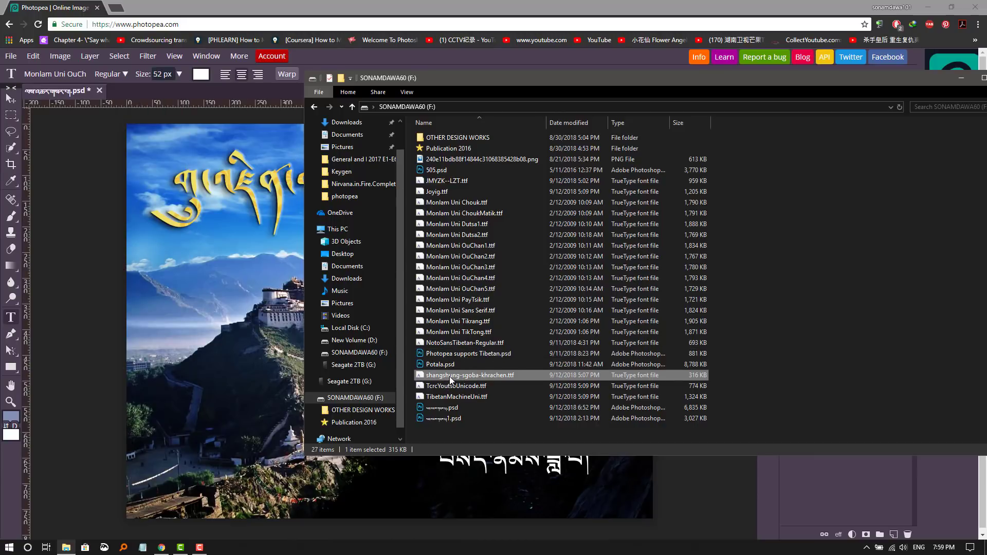
drag(450, 376, 101, 318)
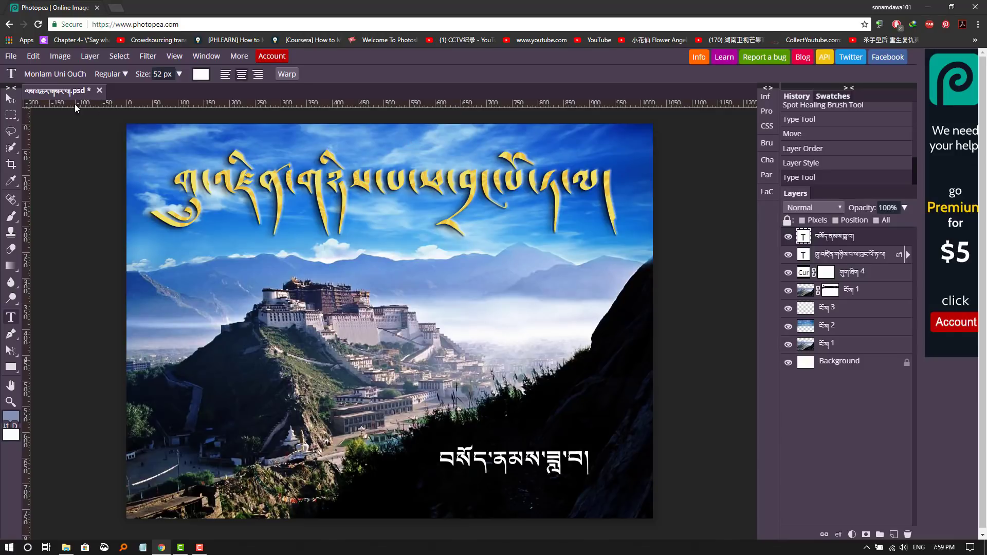
Set the whole name text on the dark slope in the Shangshung Sgoba font.
click(515, 462)
drag(441, 457, 592, 459)
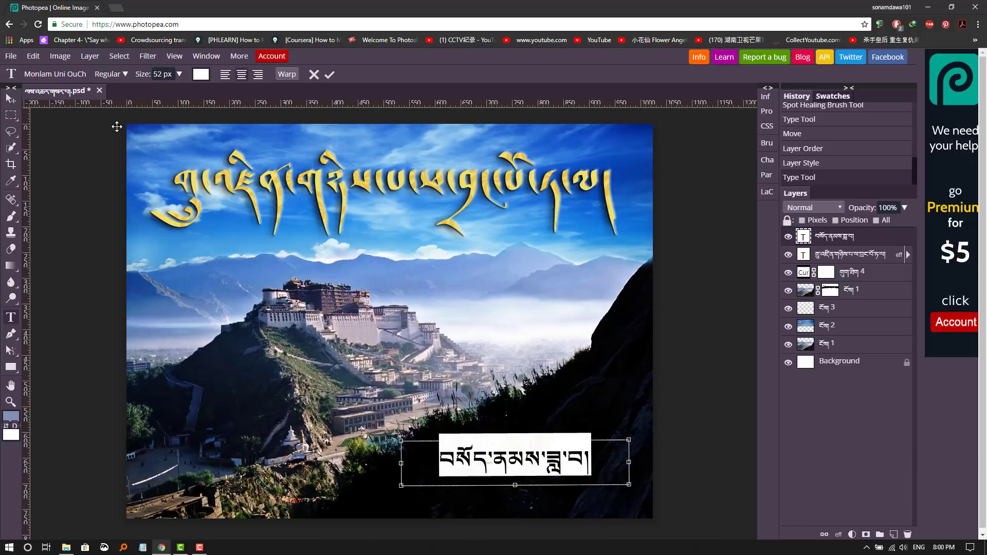
click(55, 73)
scroll(99, 129, down, 1)
click(113, 132)
scroll(113, 309, down, 1)
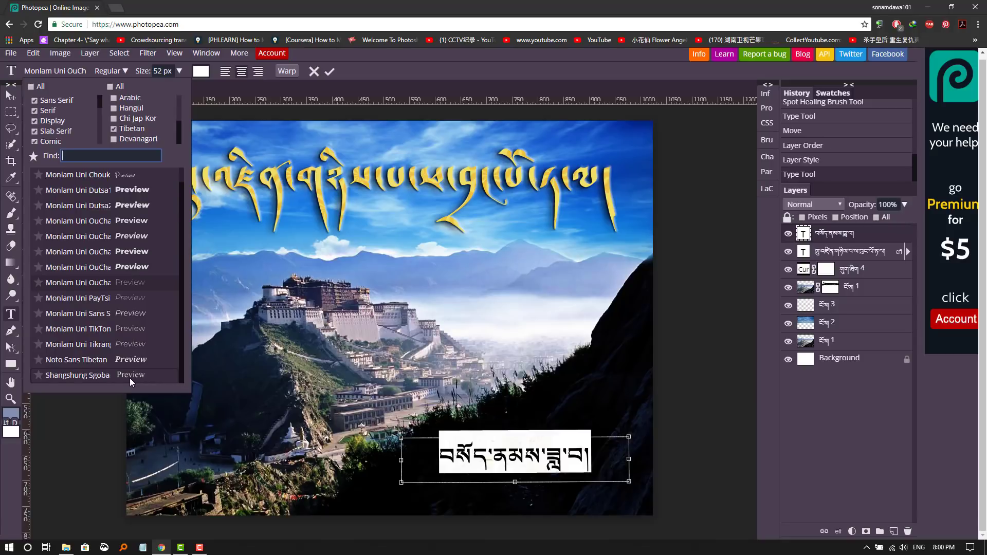
click(97, 376)
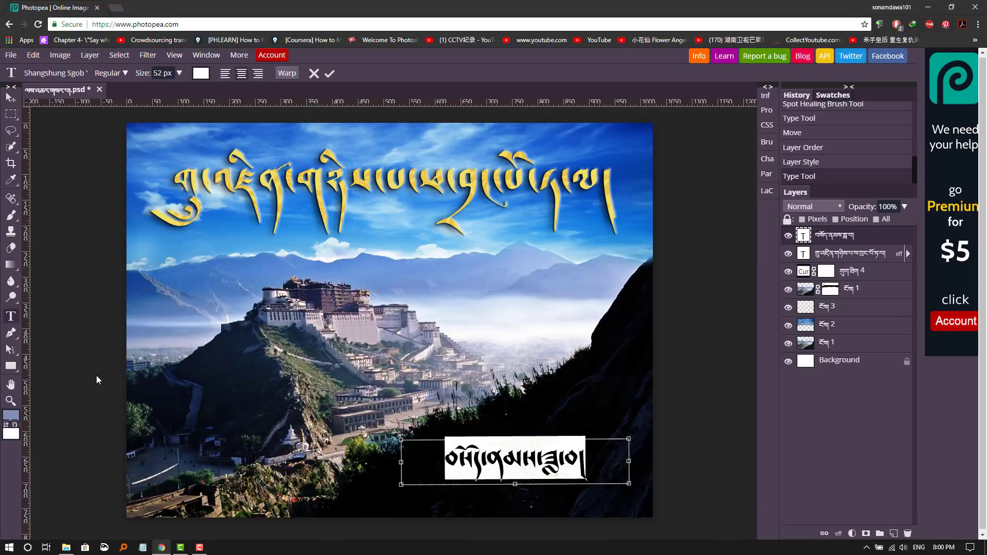
click(515, 461)
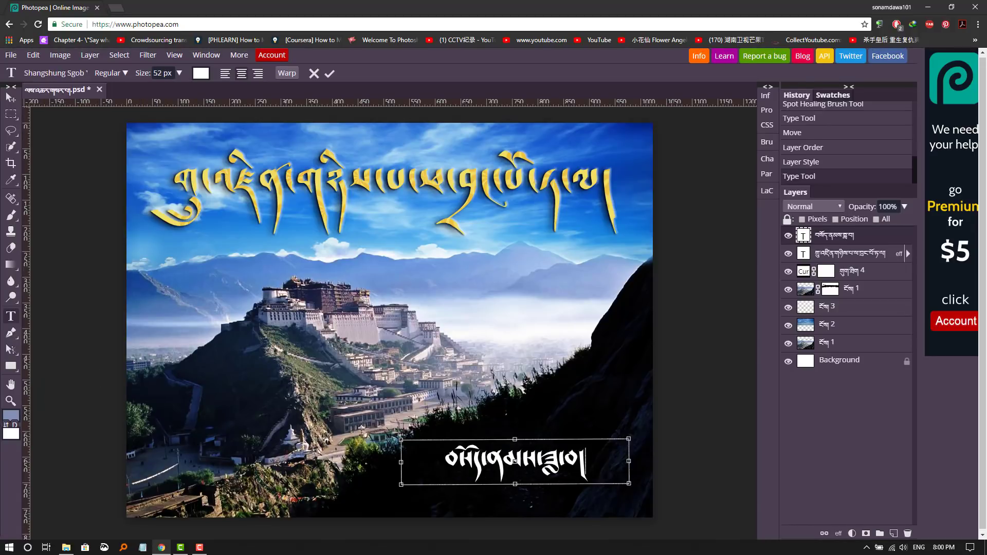
Switch to File Explorer and load the font file TcrcYoutsoUnicode.ttf into Photopea.
click(66, 547)
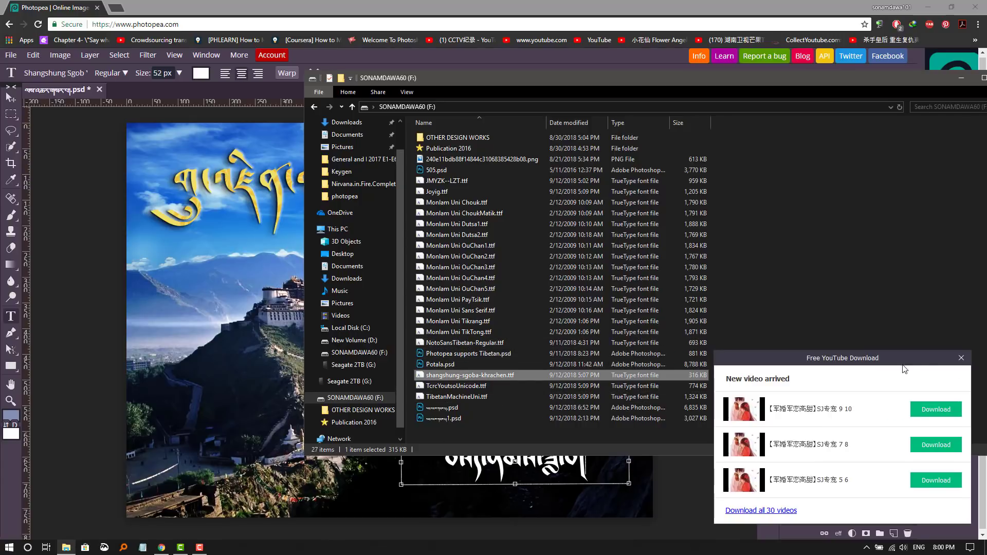
click(961, 359)
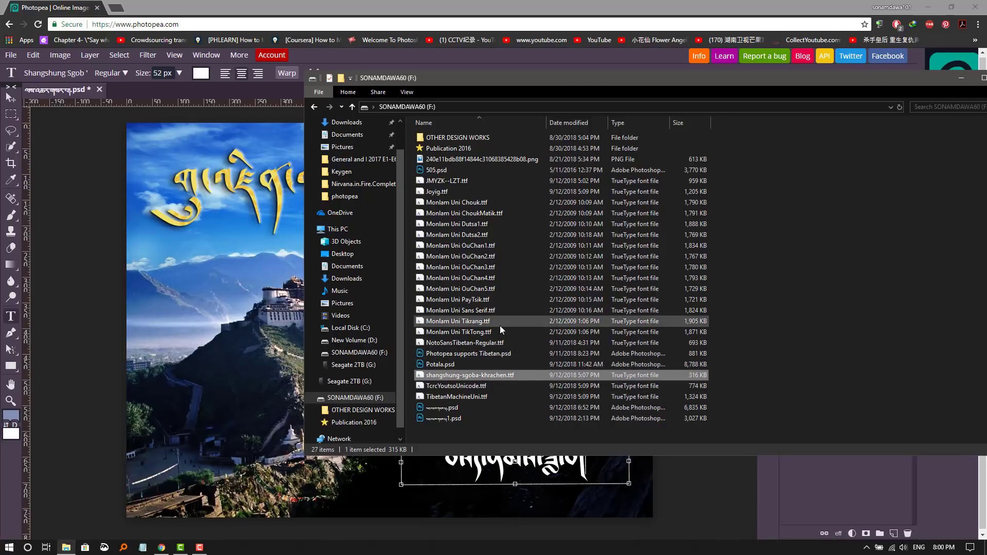
click(440, 390)
drag(439, 389, 212, 310)
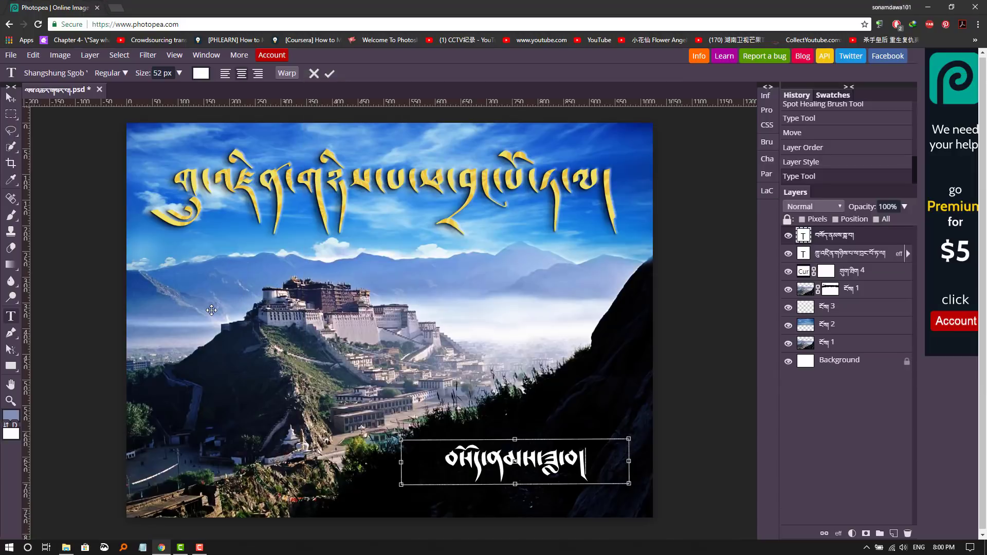
Set the whole name text on the dark slope in the TCRC Youtso Unicode font.
click(537, 462)
key(ctrl+a)
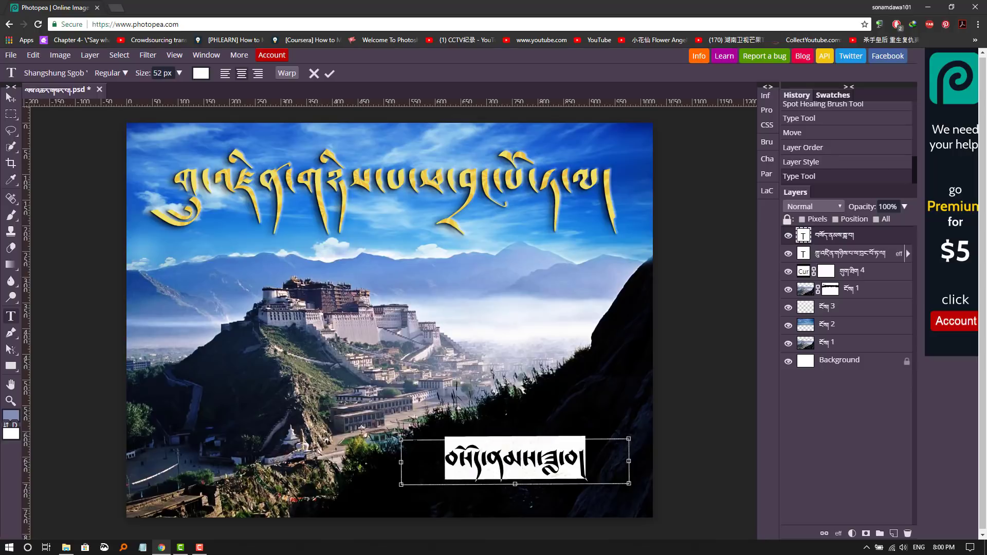
click(64, 76)
scroll(104, 237, down, 1)
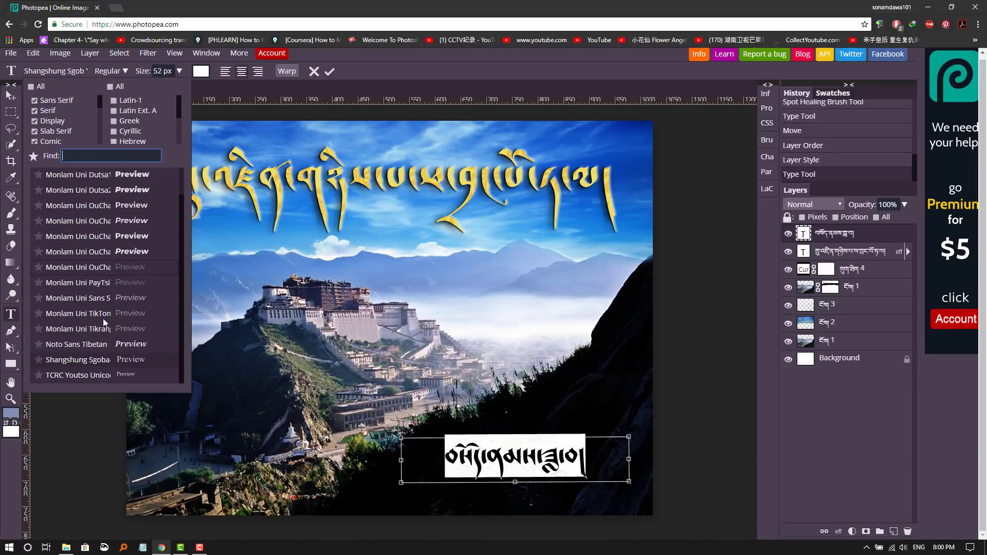
click(77, 375)
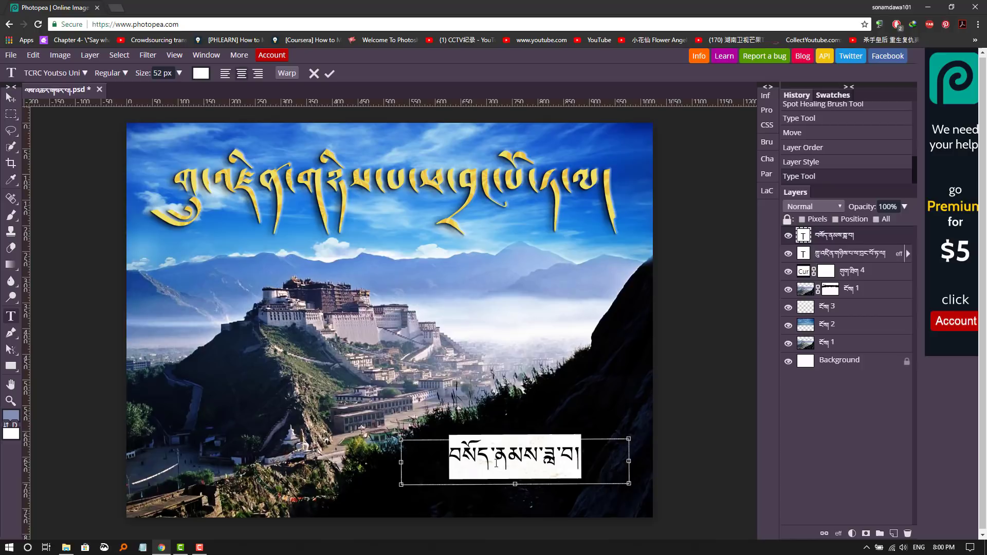
click(574, 464)
key(ctrl+a)
click(522, 398)
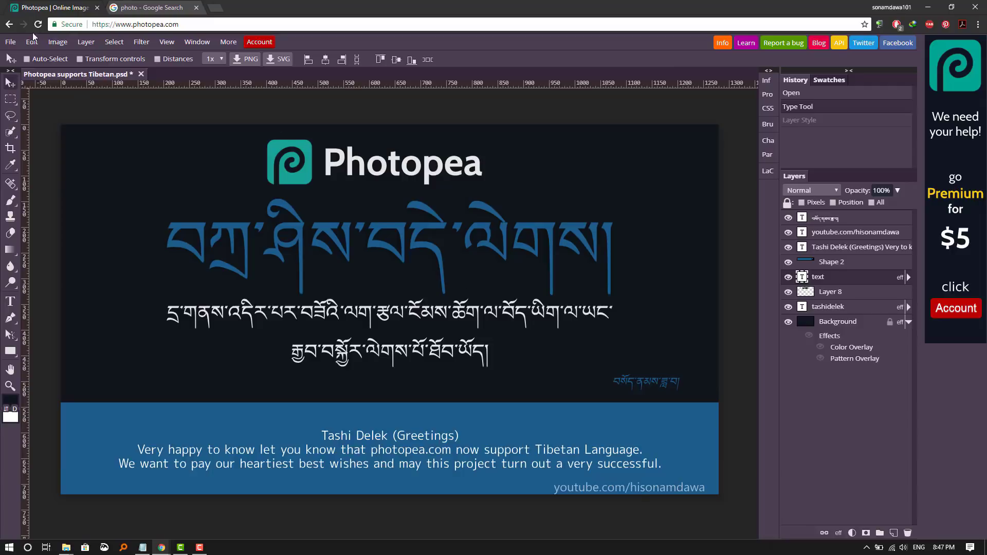
Change Photopea's interface language to Tibetan (bo) and check the translated file commands.
click(10, 42)
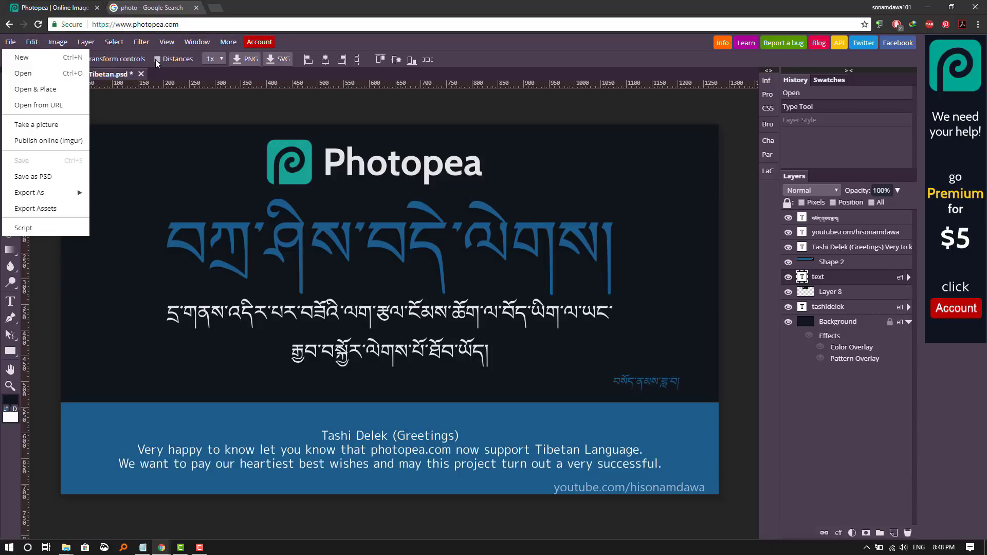
click(226, 45)
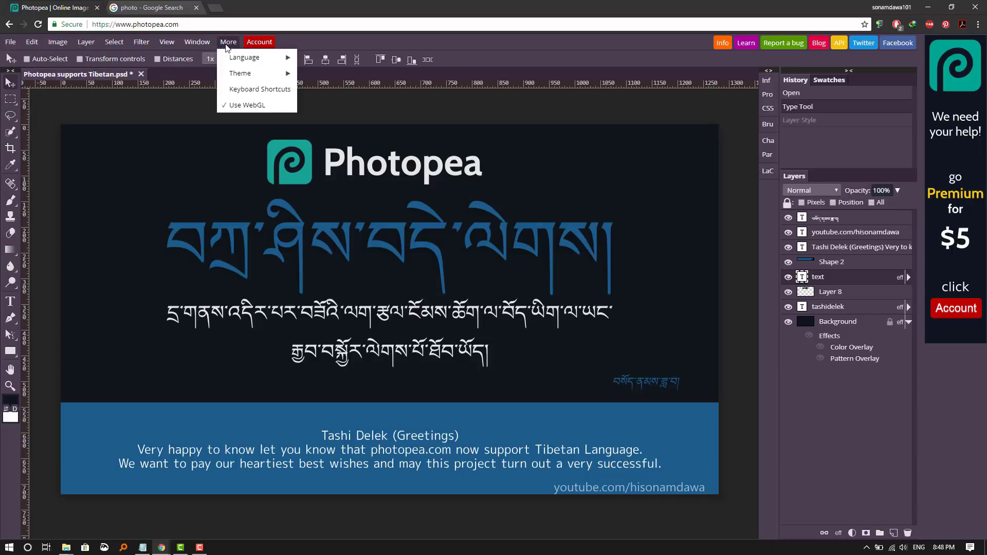
mouse_move(232, 61)
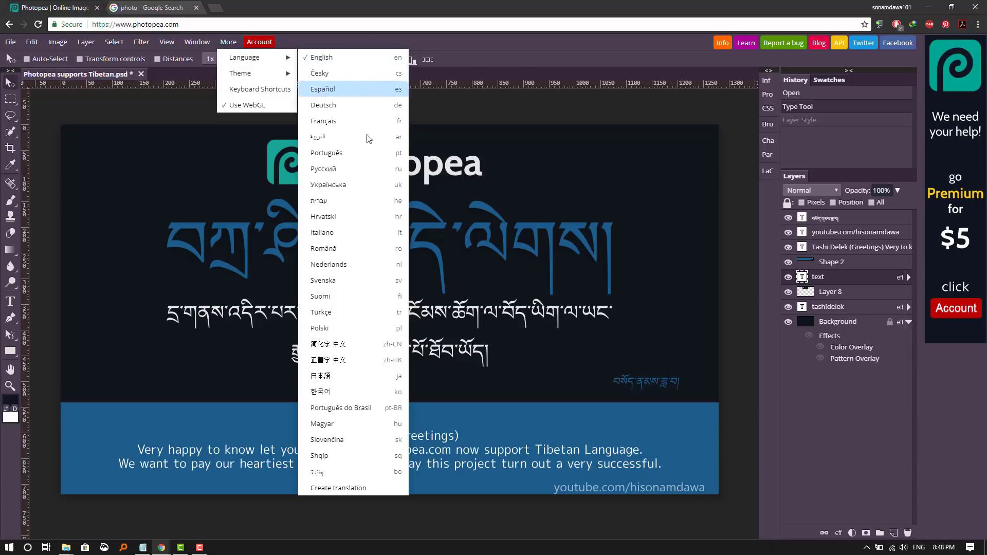
click(332, 474)
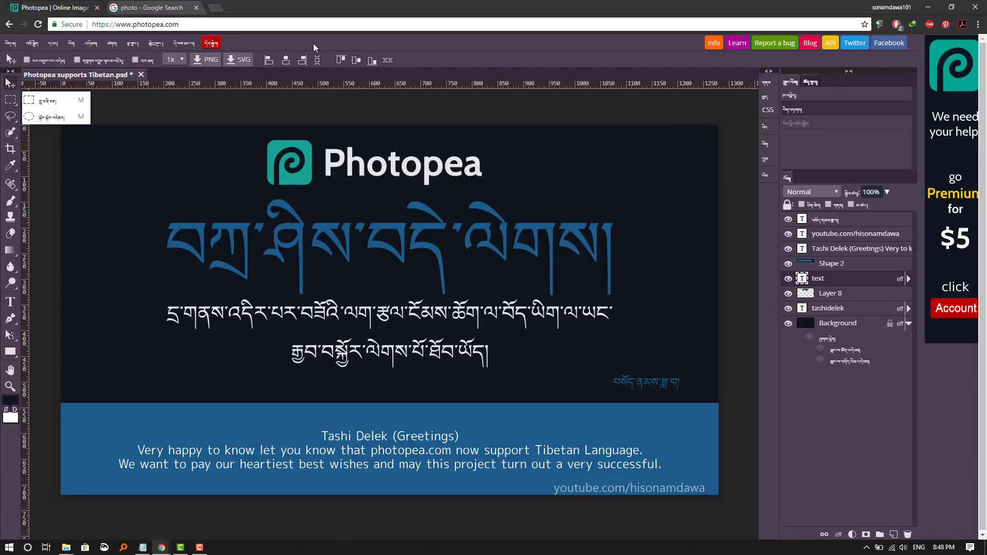
click(10, 44)
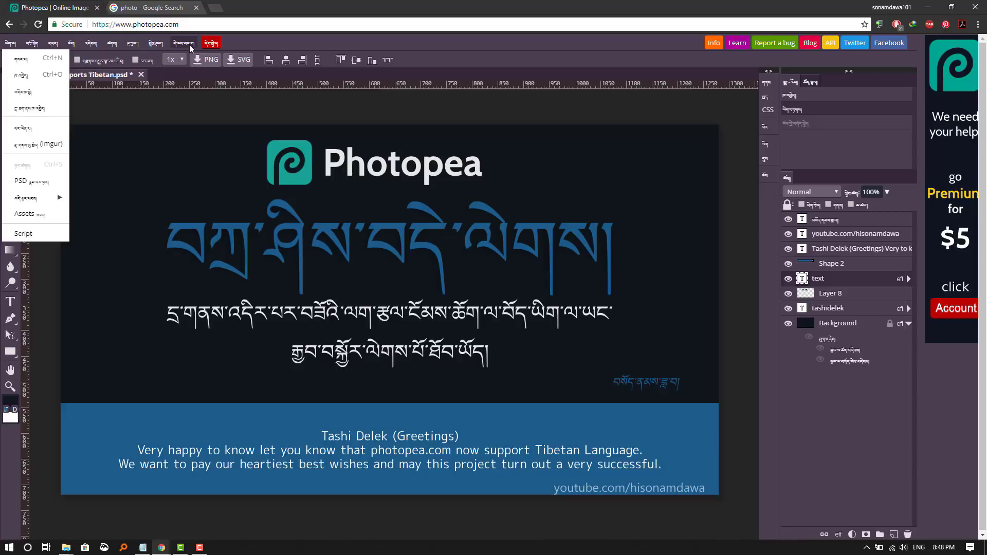
click(334, 46)
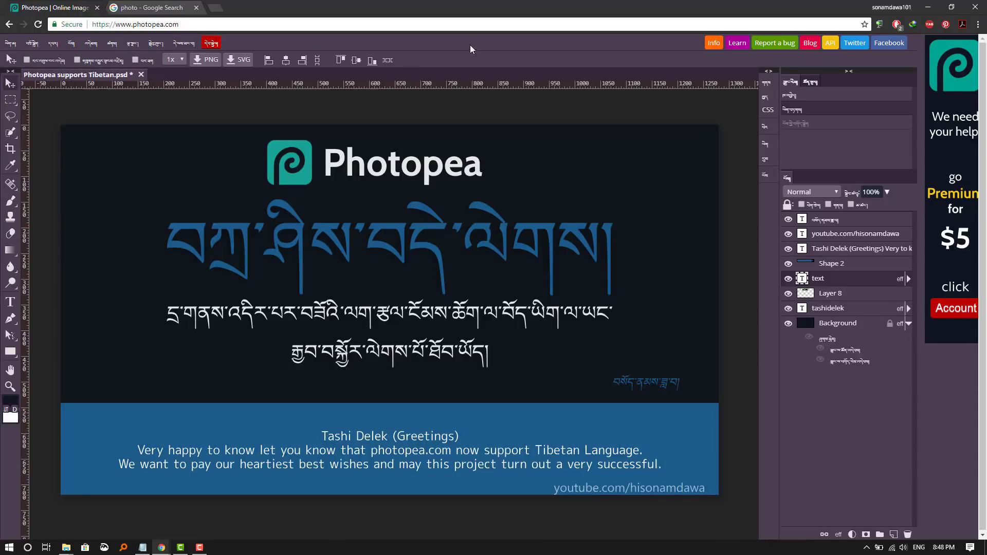
In Chrome's font customization settings, set the standard font and the serif font to Monlam Uni OuChan1.
click(978, 25)
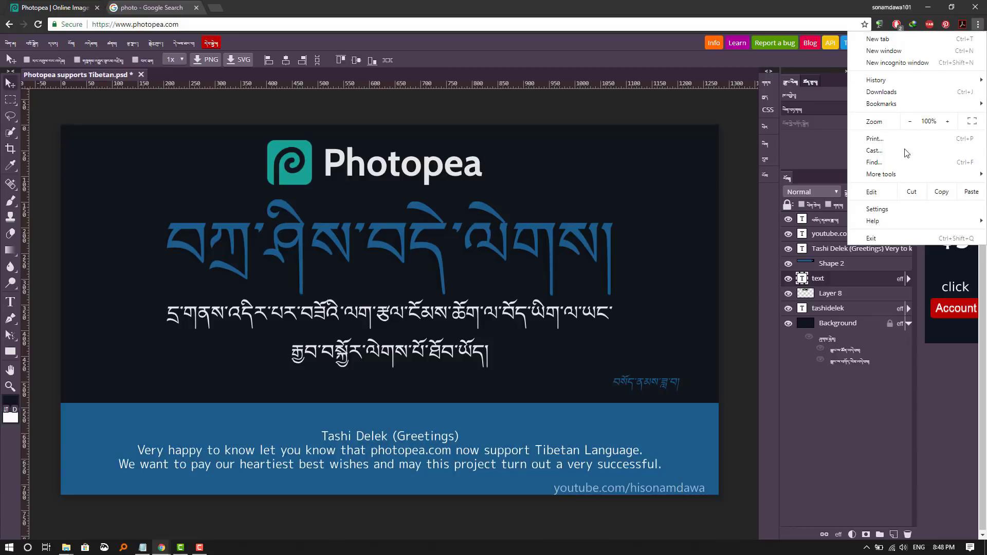
click(877, 209)
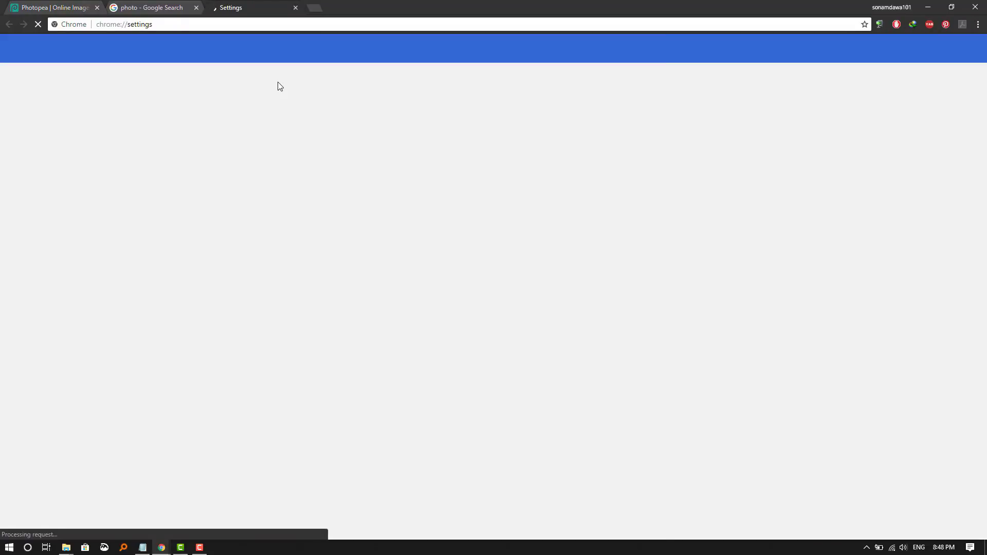
scroll(594, 257, down, 2)
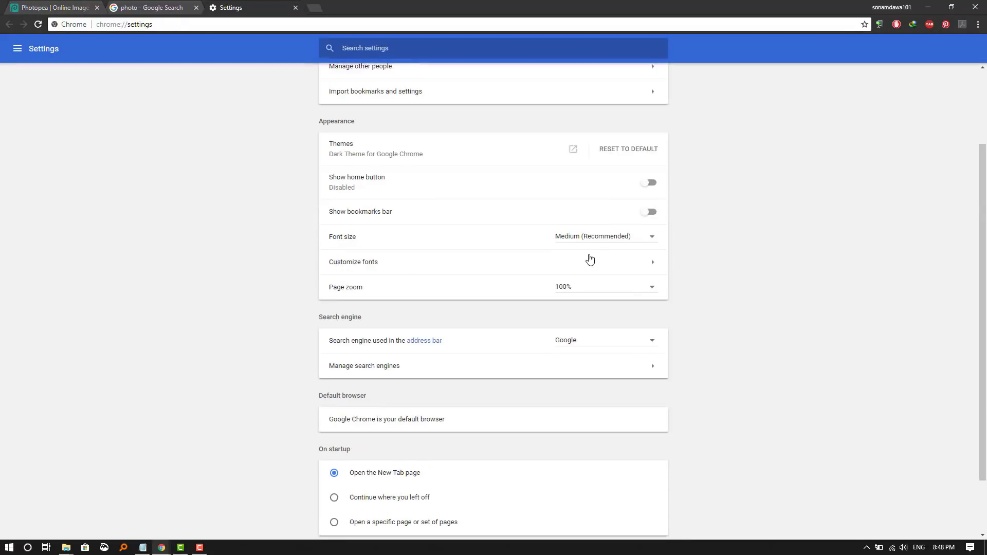
click(371, 264)
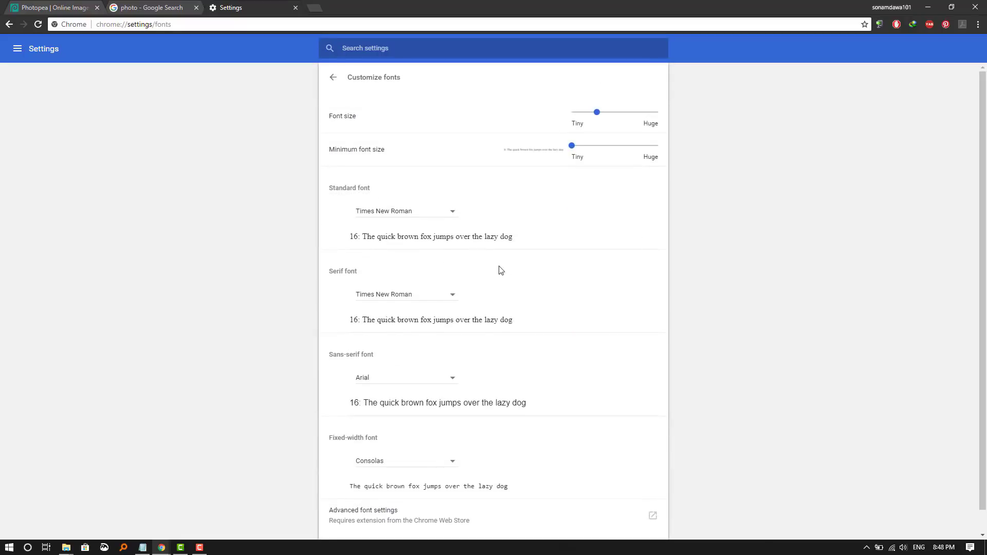
click(453, 210)
drag(464, 363, 464, 322)
click(429, 344)
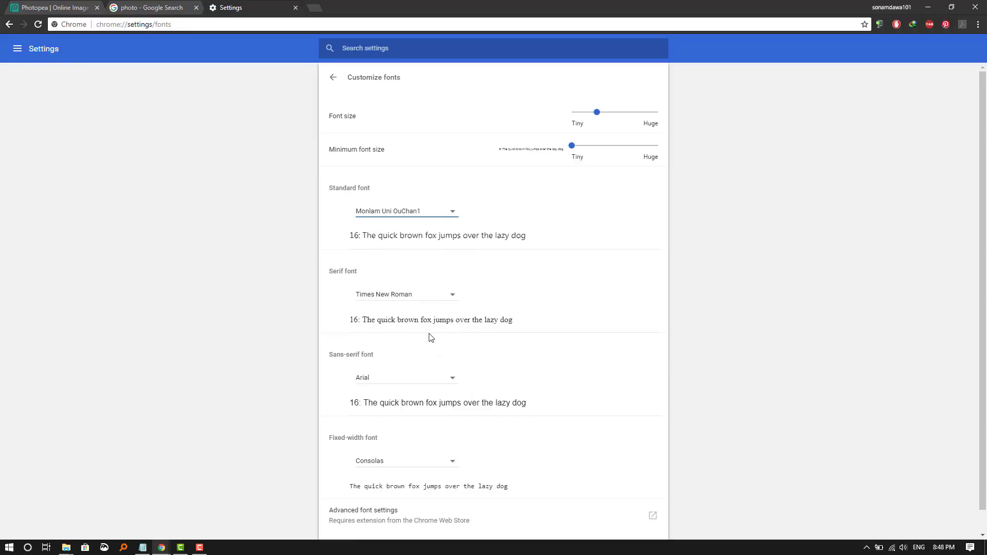
click(456, 296)
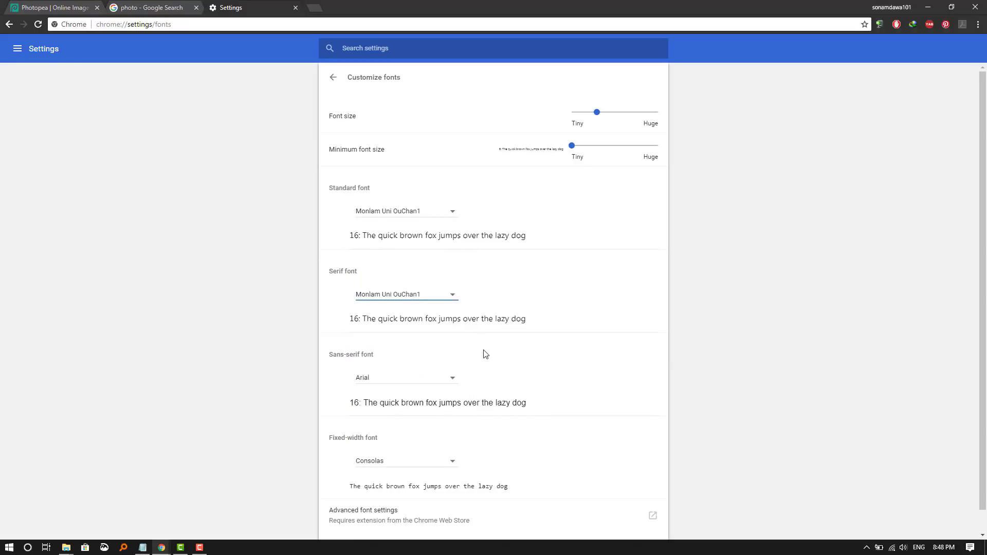
Set Chrome's sans-serif font and fixed-width font to Monlam Uni OuChan1.
click(455, 381)
drag(466, 220, 473, 314)
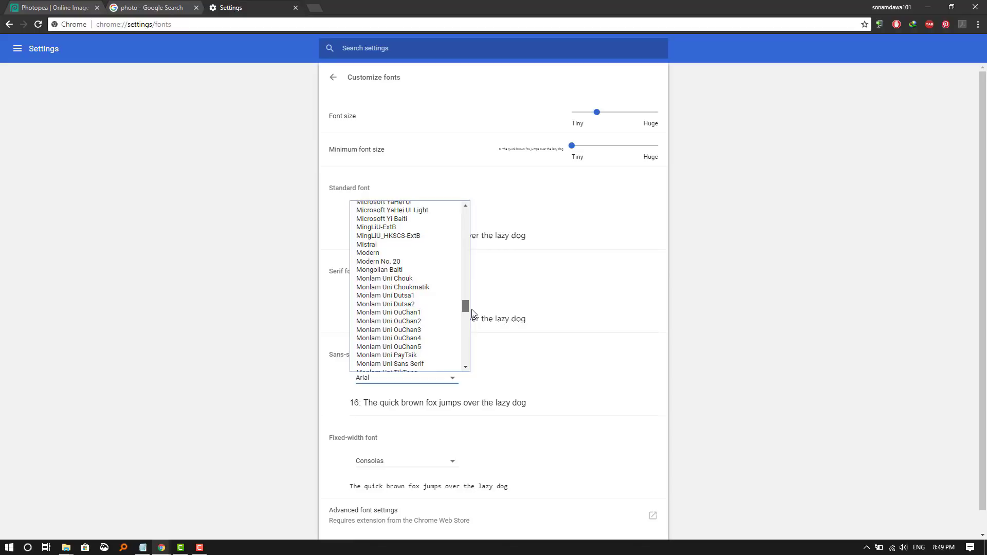
click(437, 313)
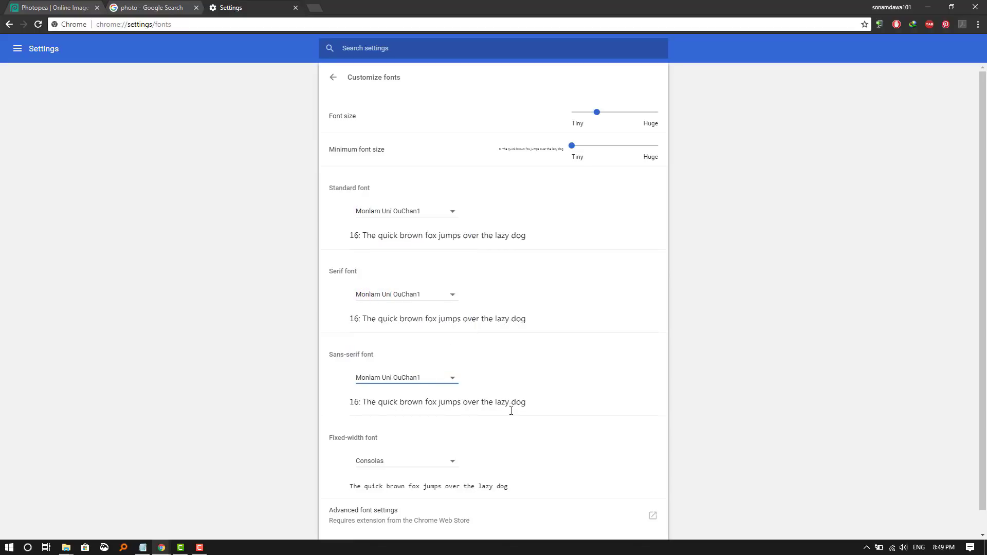
scroll(511, 410, down, 1)
click(454, 438)
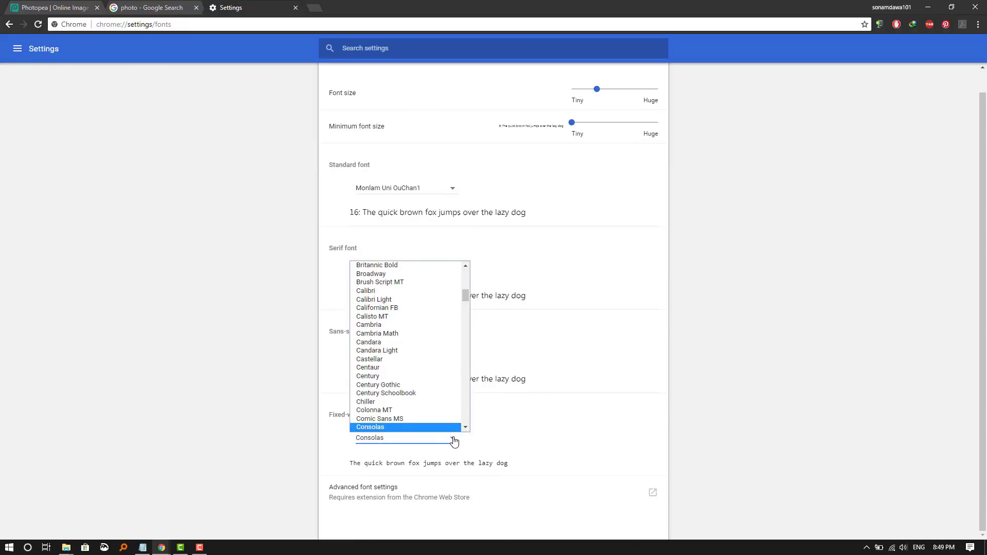
drag(465, 295, 462, 353)
click(429, 310)
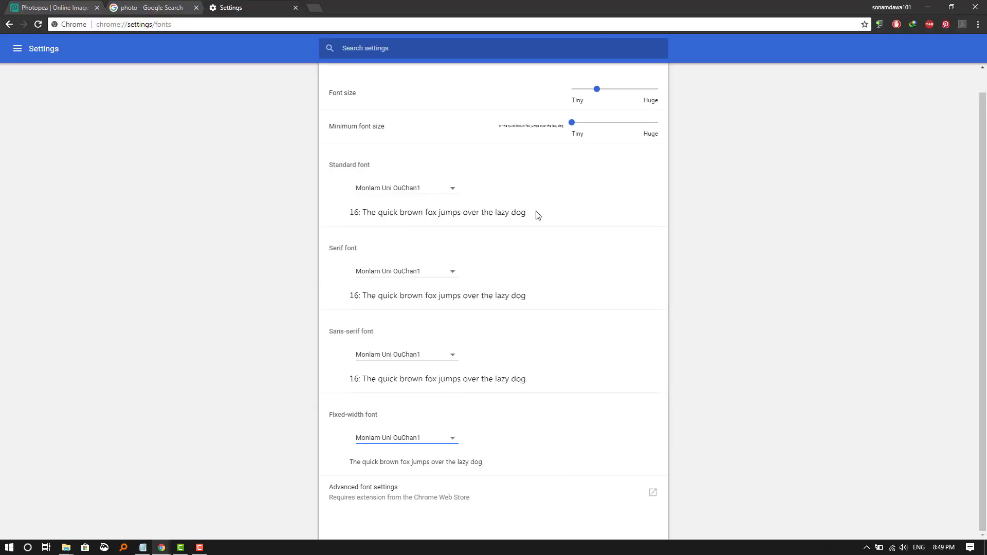
Raise Chrome's minimum font size to 14.
scroll(578, 264, up, 1)
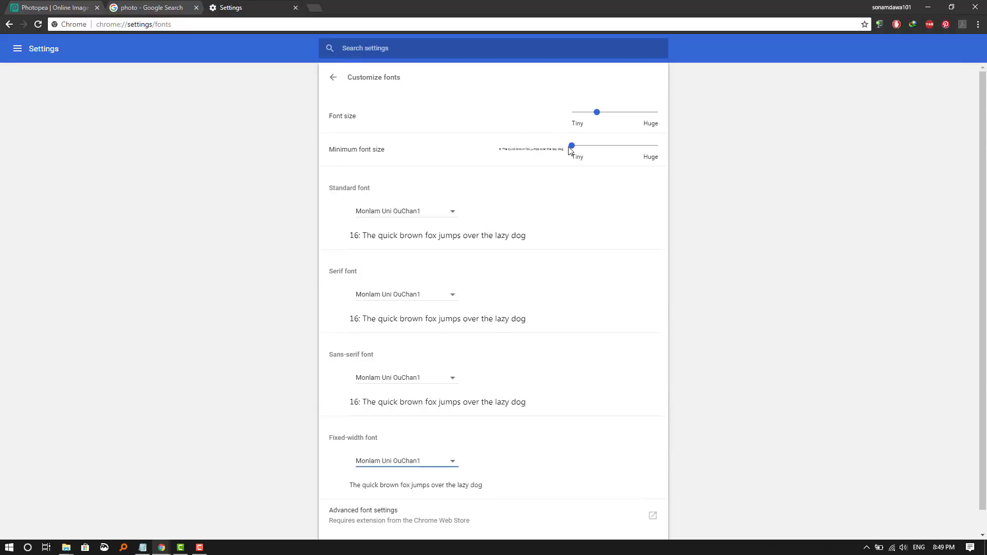
drag(574, 148, 612, 148)
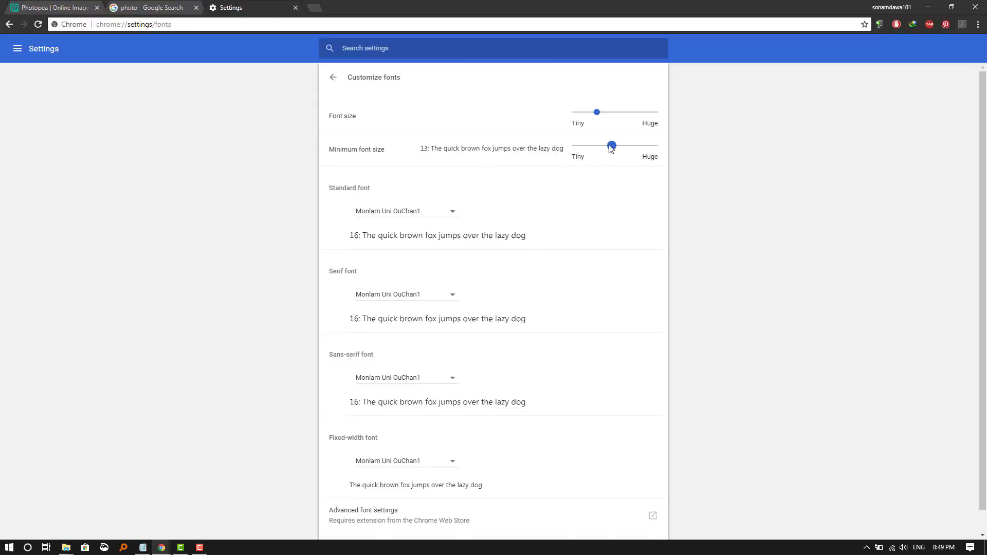
drag(611, 147, 618, 146)
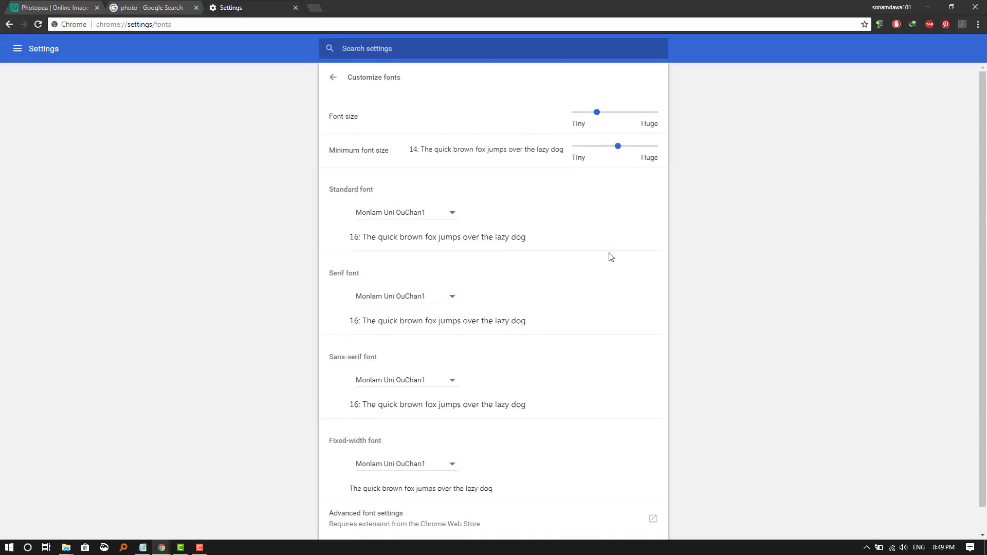
scroll(729, 278, down, 1)
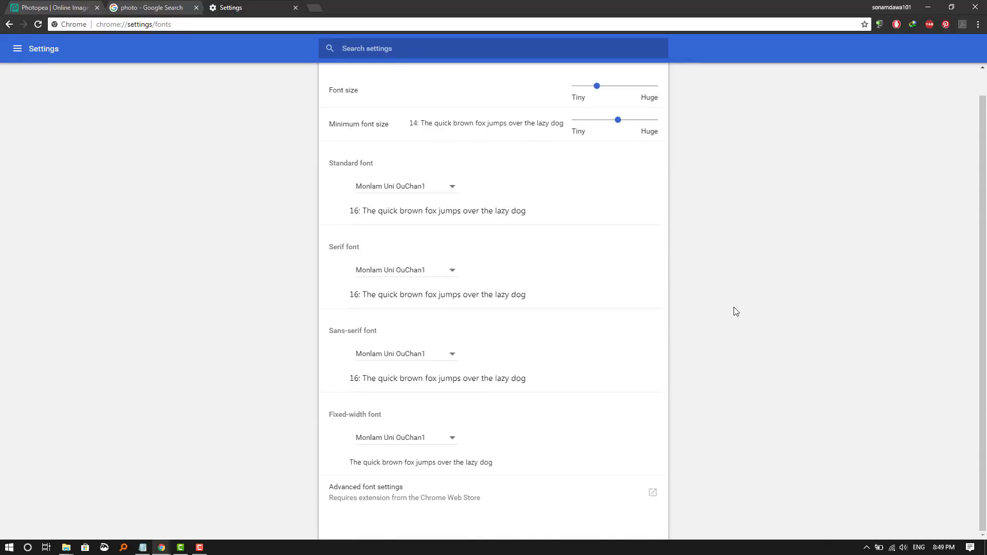
scroll(734, 309, up, 1)
Return to Photopea and examine its Tibetan file and edit commands, including the export formats and transform options.
click(38, 7)
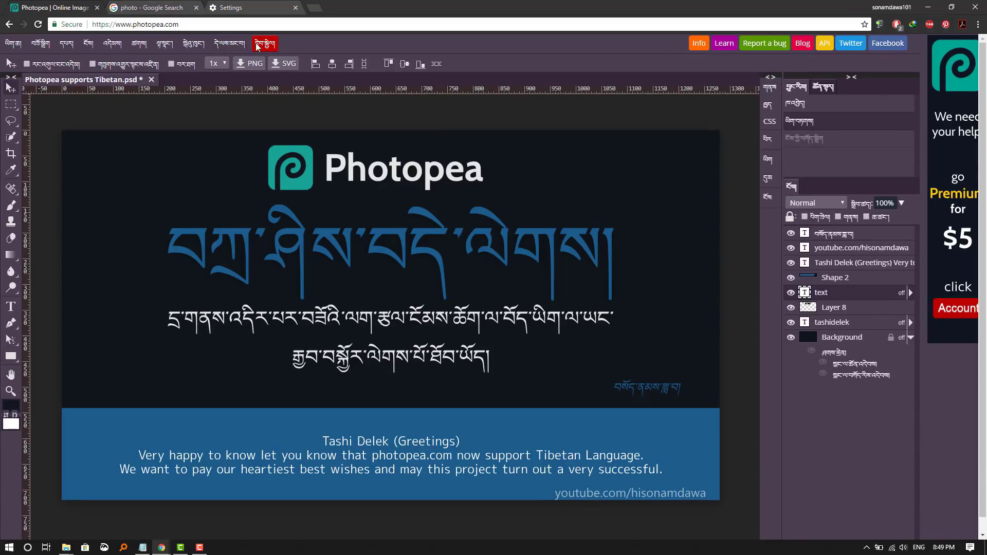
click(11, 44)
click(45, 44)
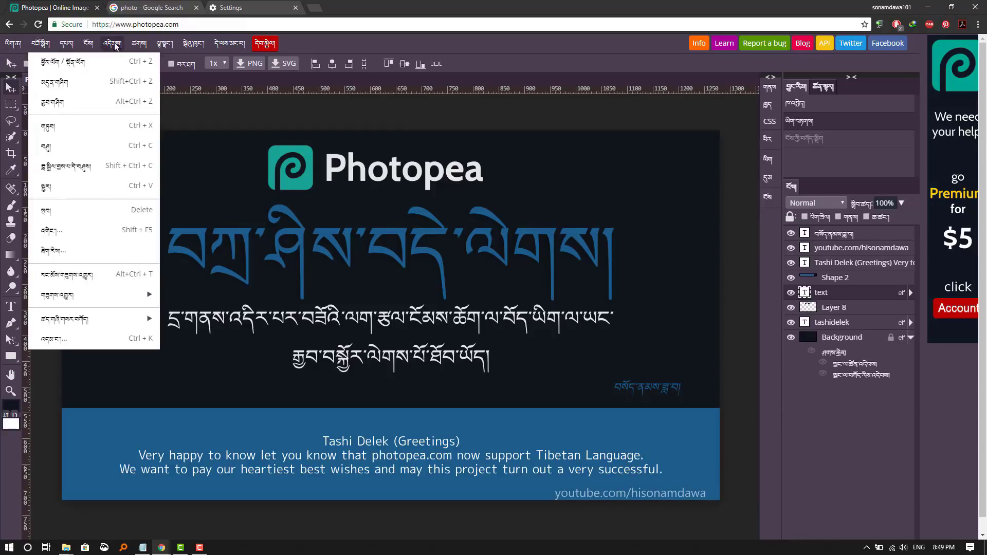
click(2, 46)
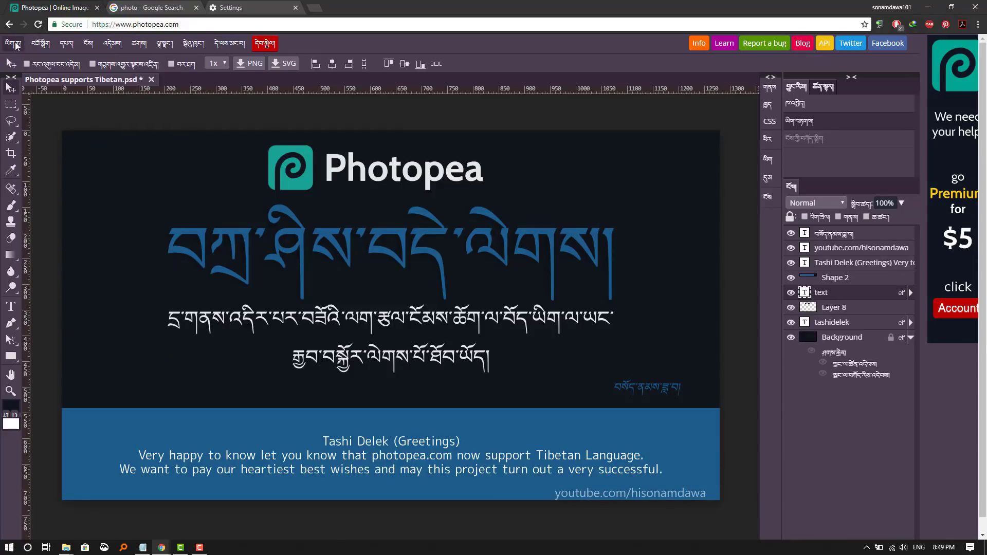
click(12, 44)
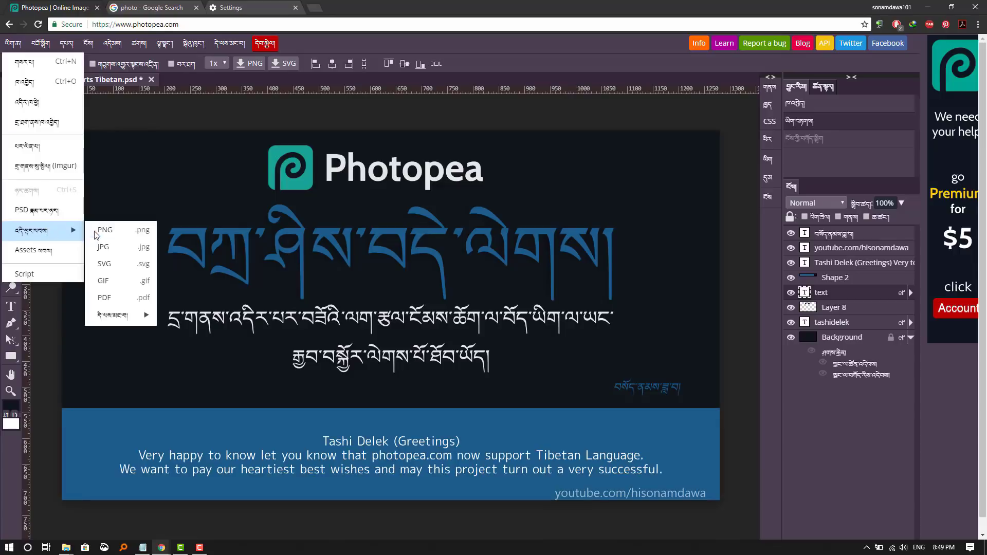
click(46, 45)
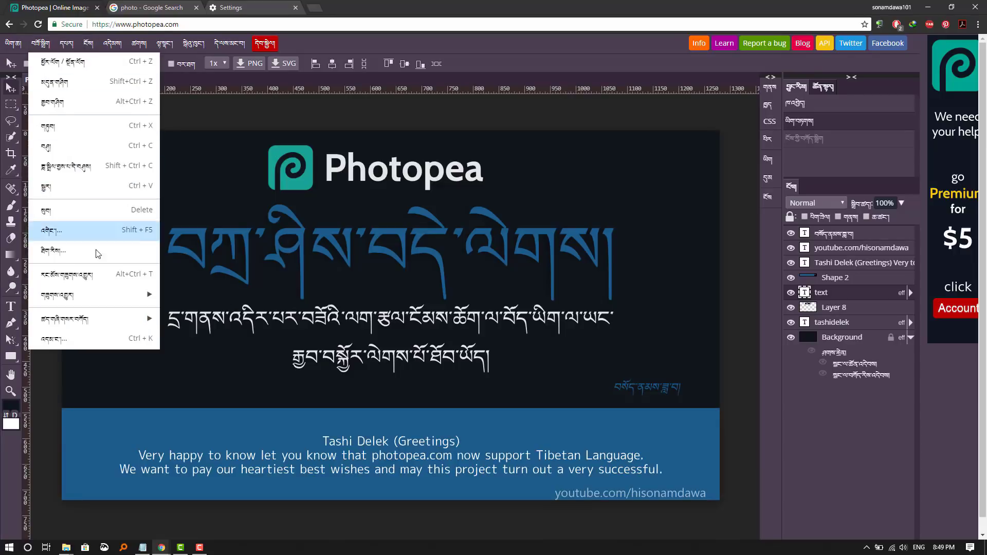
mouse_move(120, 296)
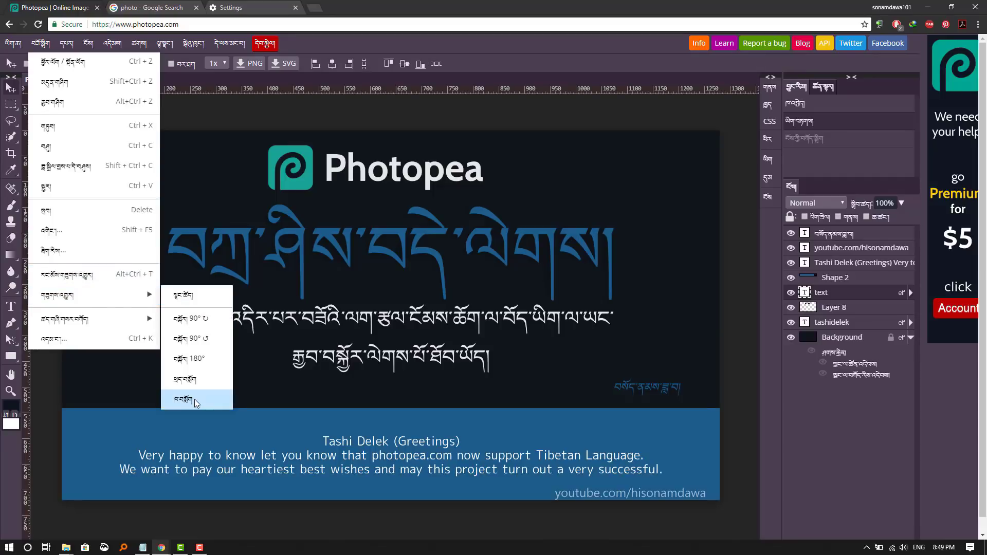
Distort the Photopea logo by pulling out its lower-right corner with Free Transform, and move Layer 8 below the tashidelek layer.
click(405, 180)
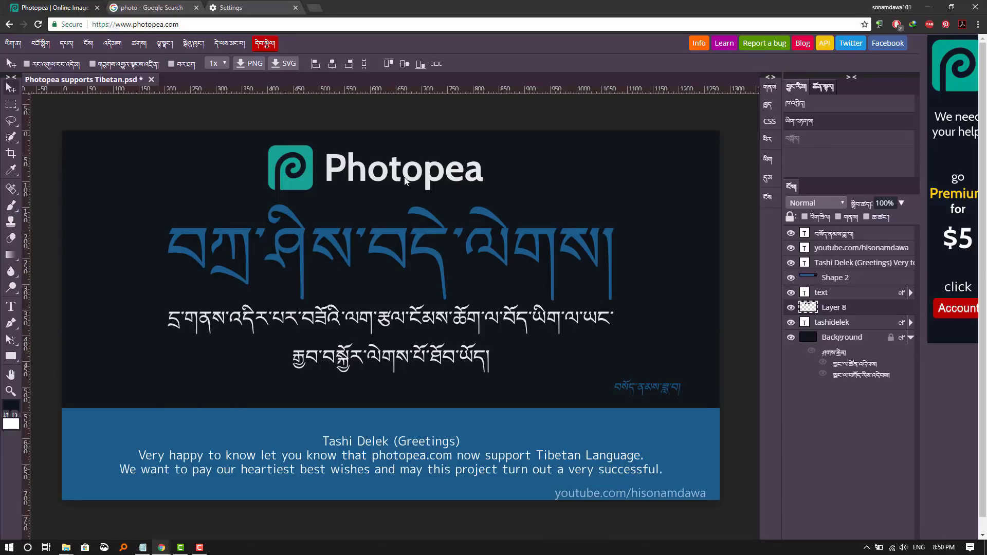
key(ctrl+t)
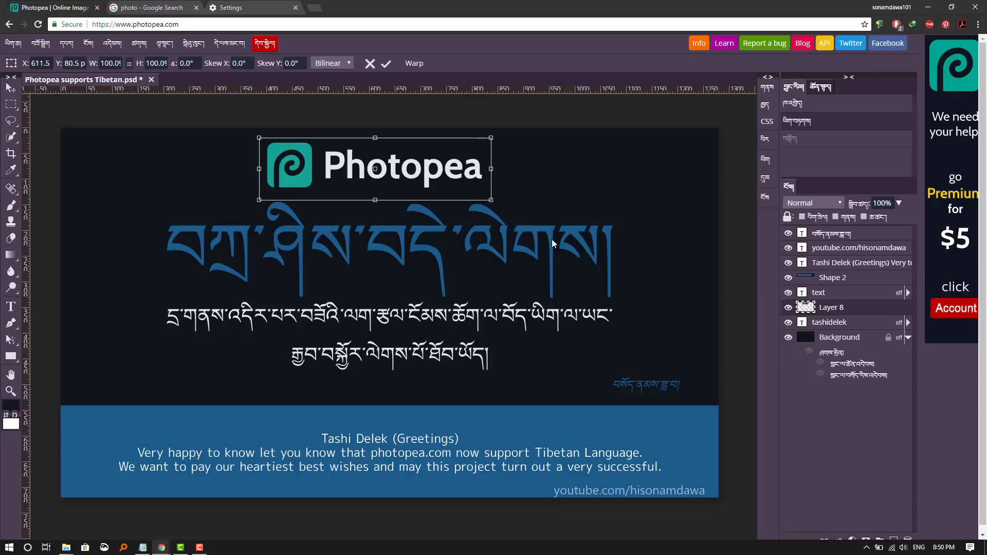
drag(491, 211, 651, 442)
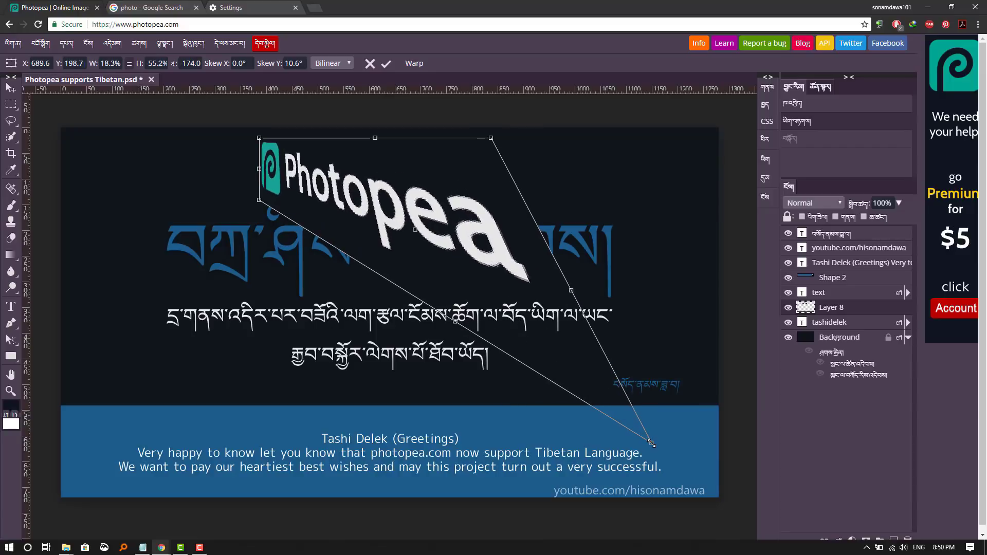
click(385, 64)
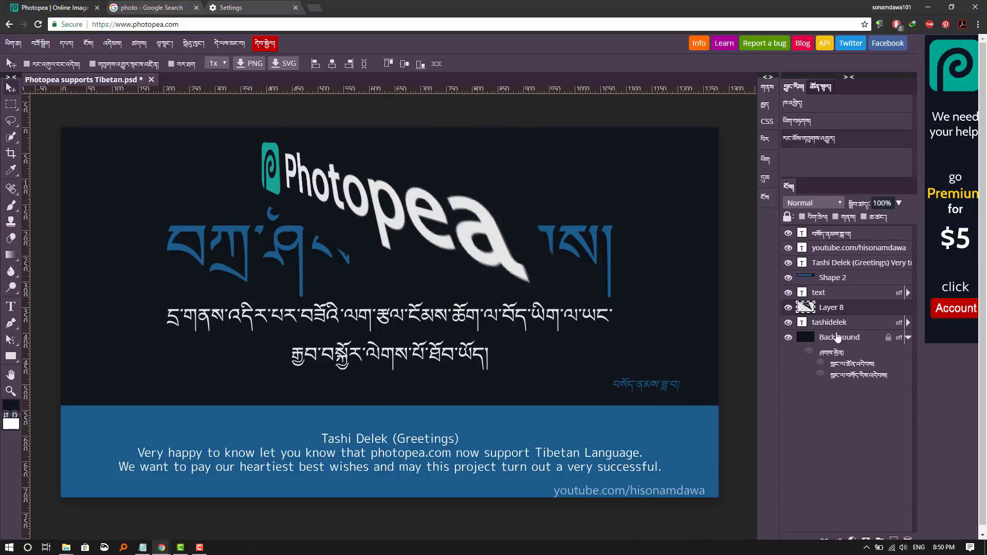
drag(843, 311, 843, 334)
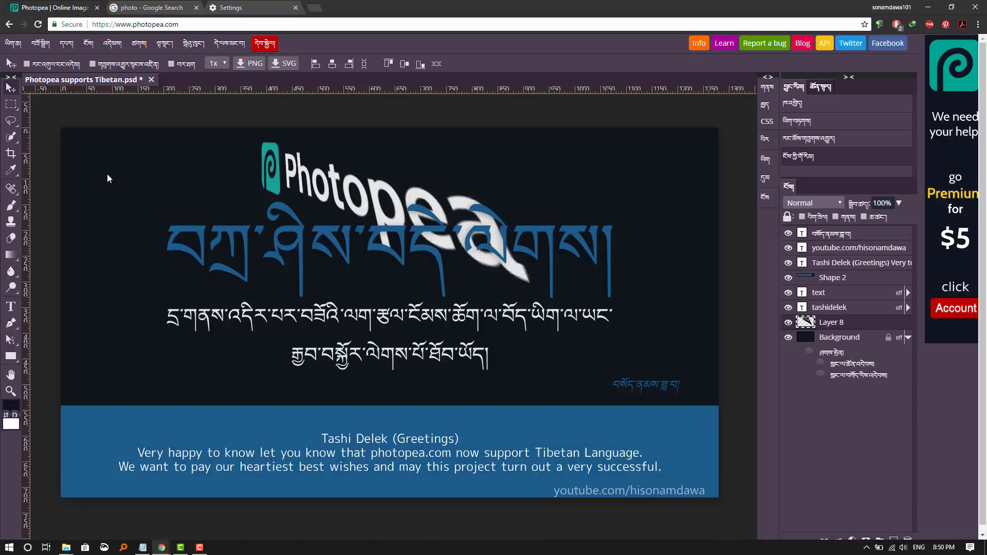
Open the export settings for saving the document as PNG and review the available file formats, keeping PNG.
click(15, 44)
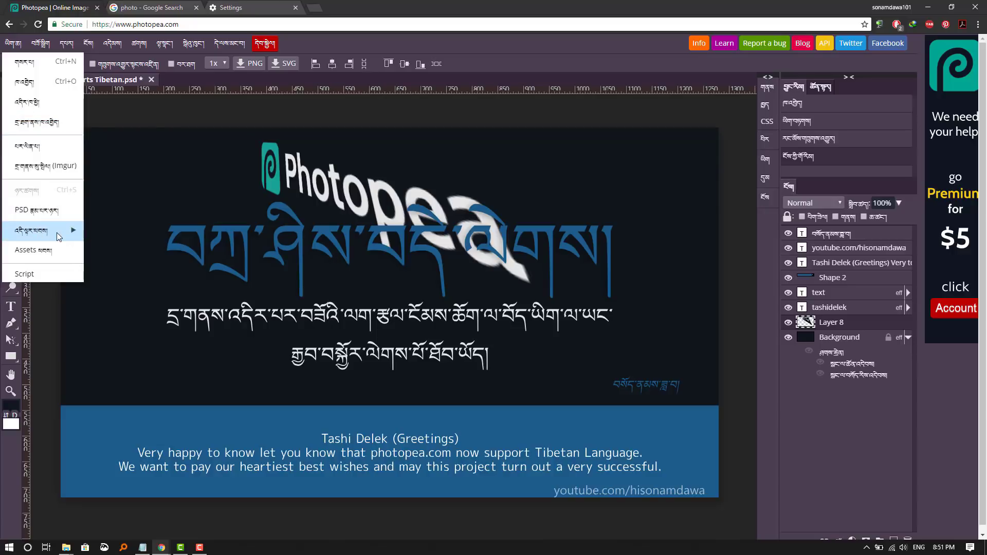
mouse_move(58, 236)
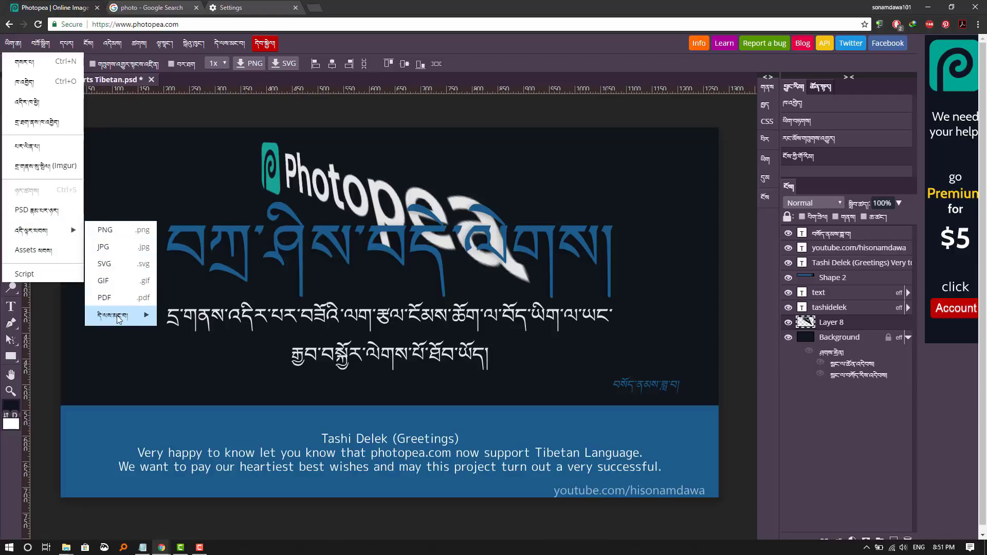
click(132, 234)
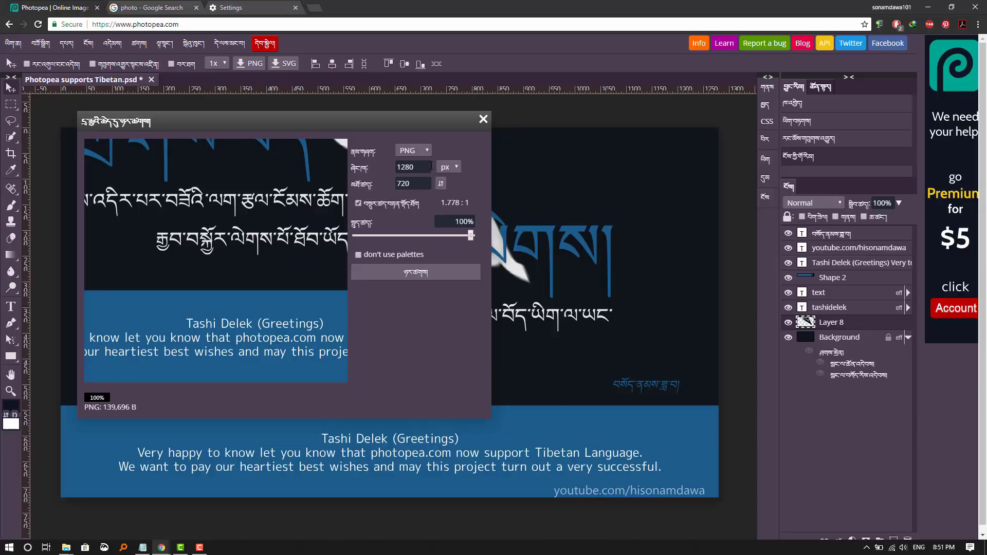
click(412, 150)
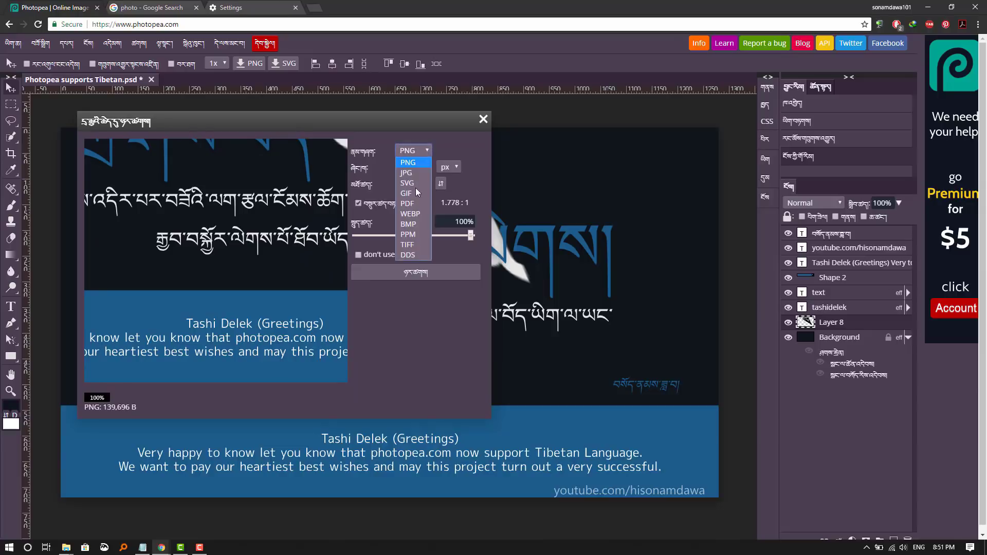
click(448, 147)
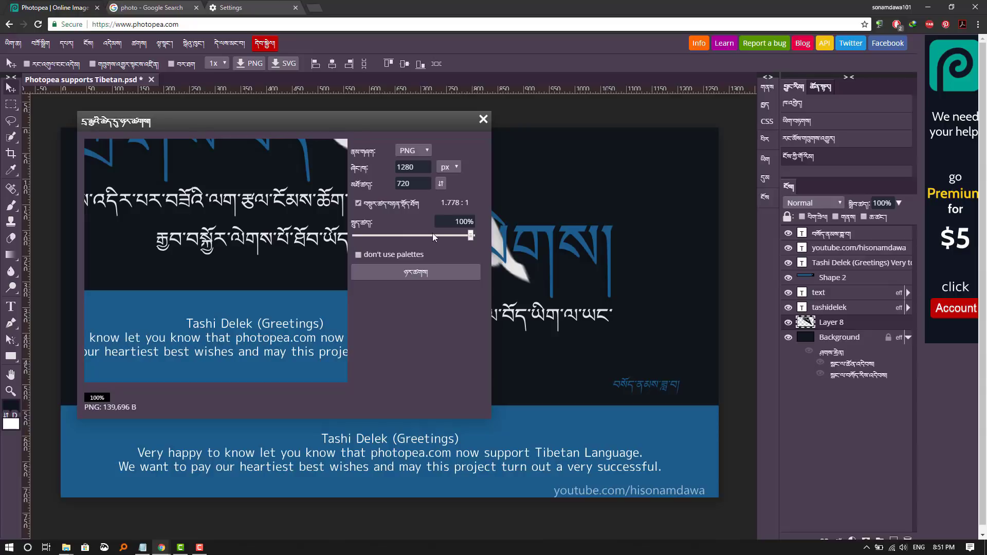
Set the PNG export quality to 50% and save the image.
drag(470, 236, 372, 235)
drag(371, 235, 517, 217)
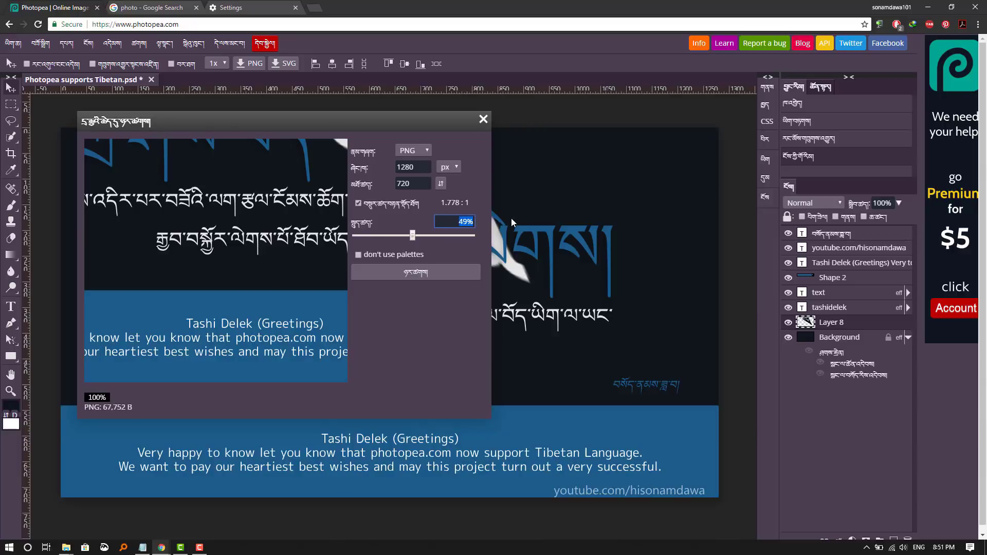
text(༥)
key(BackSpace)
text(50)
key(Tab)
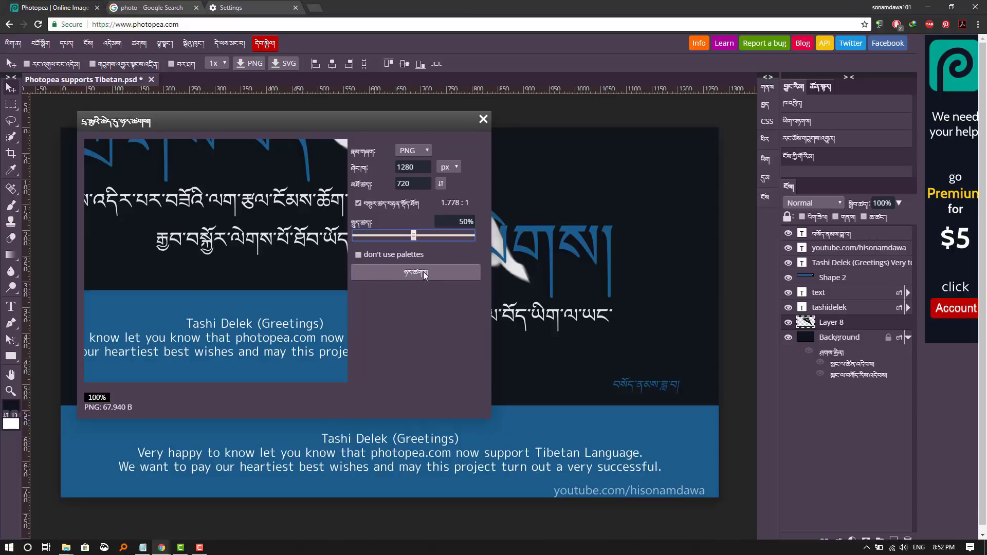
click(424, 273)
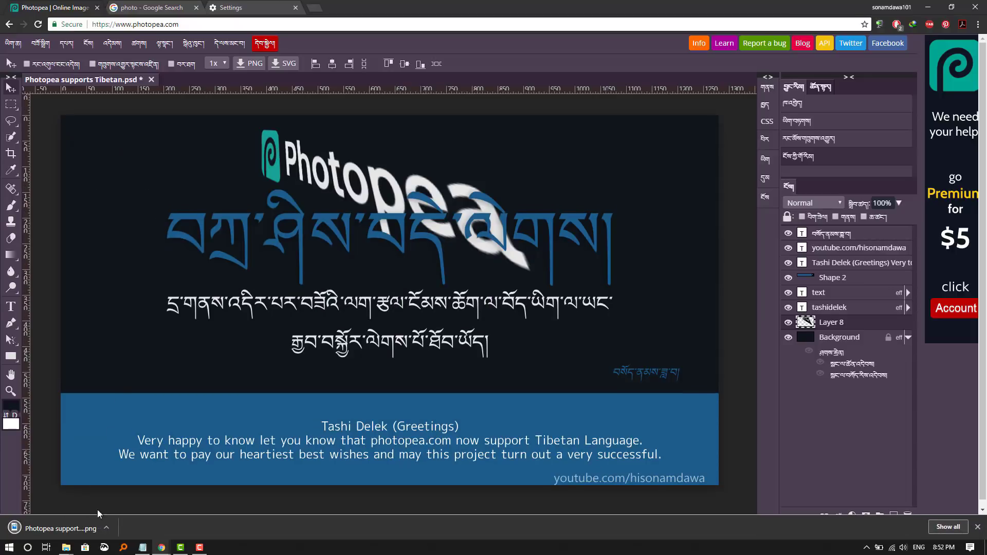
Show the exported Photopea supports Tibetan.png in the Downloads folder and enlarge the file thumbnails to inspect it.
click(106, 533)
click(149, 493)
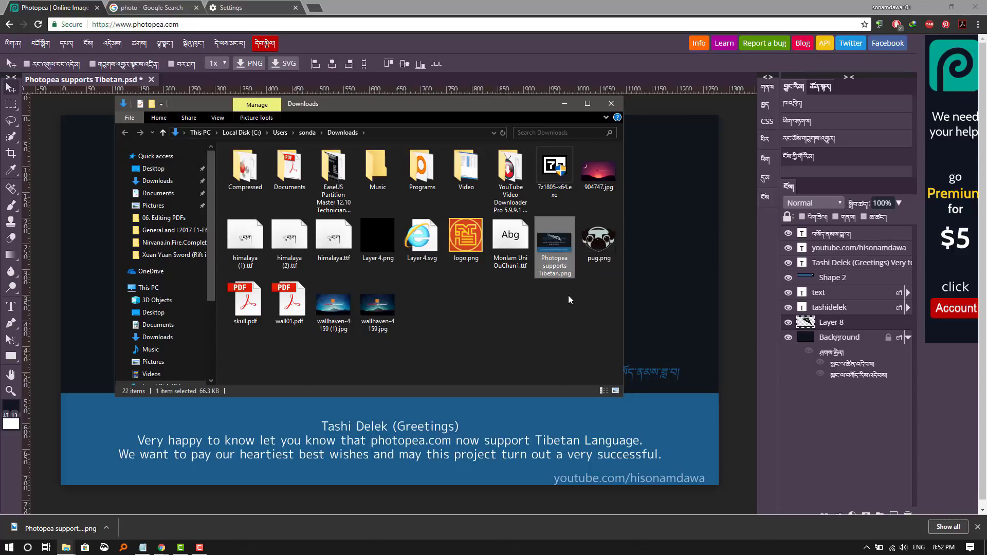
scroll(568, 295, up, 4)
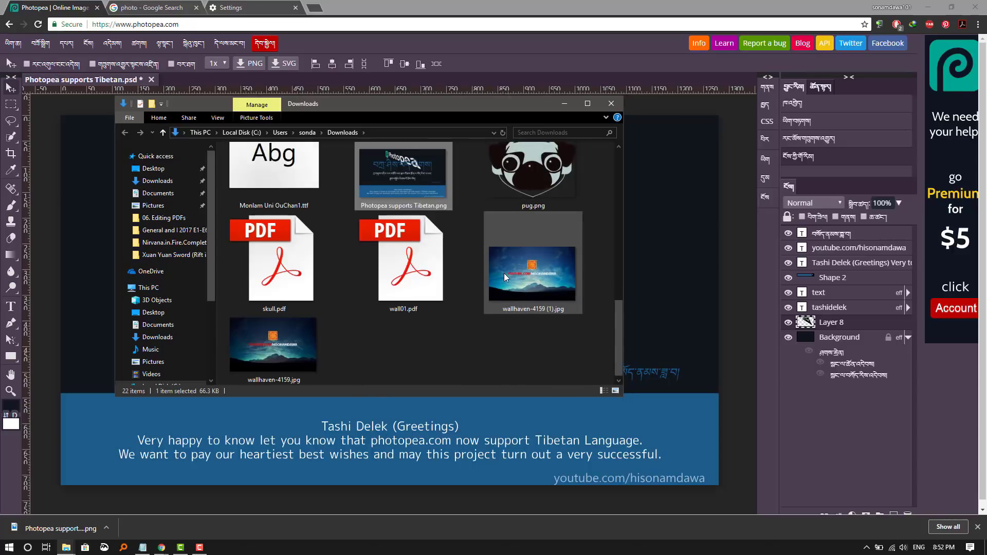
scroll(504, 273, up, 2)
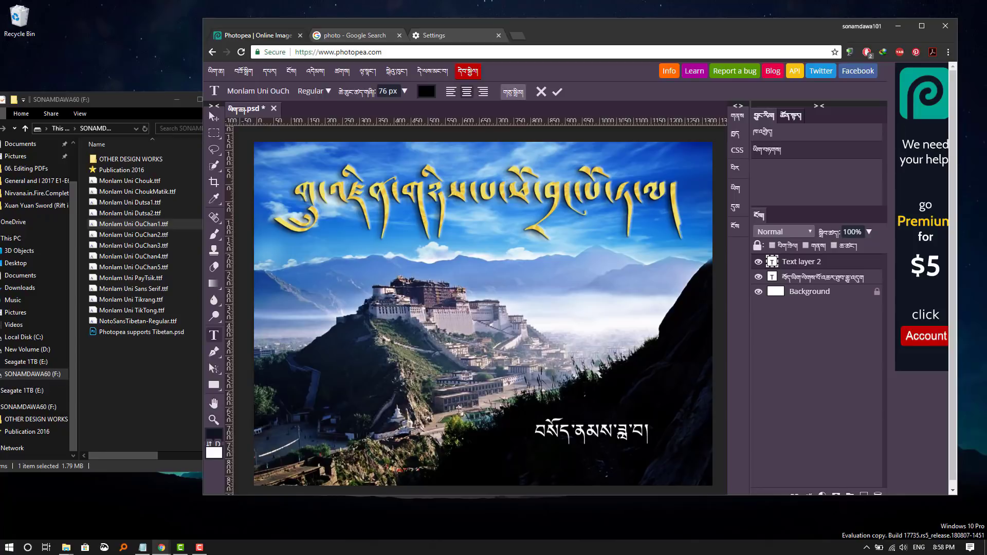
Commit the open text layer in the Tibetan document and reposition the browser window on the desktop.
drag(637, 35, 620, 36)
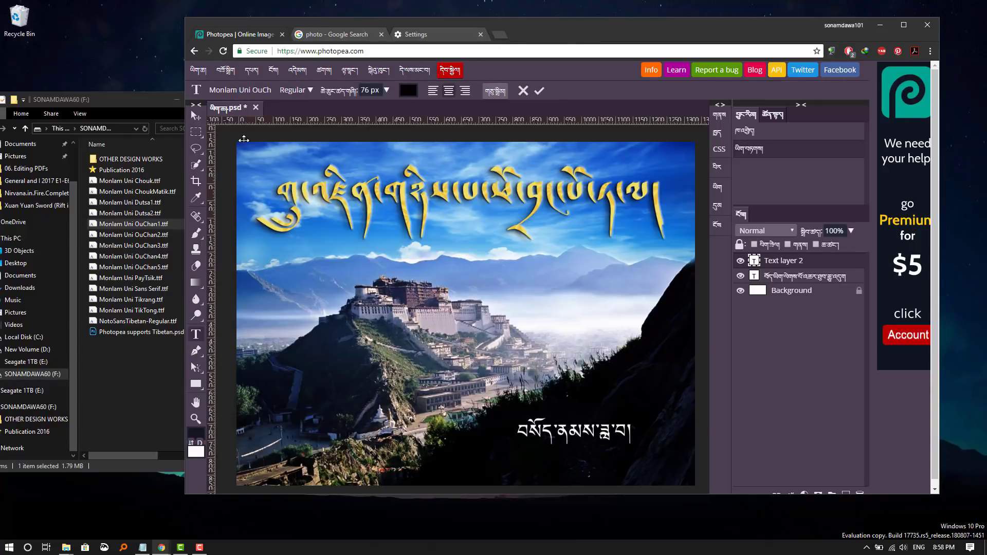
click(539, 91)
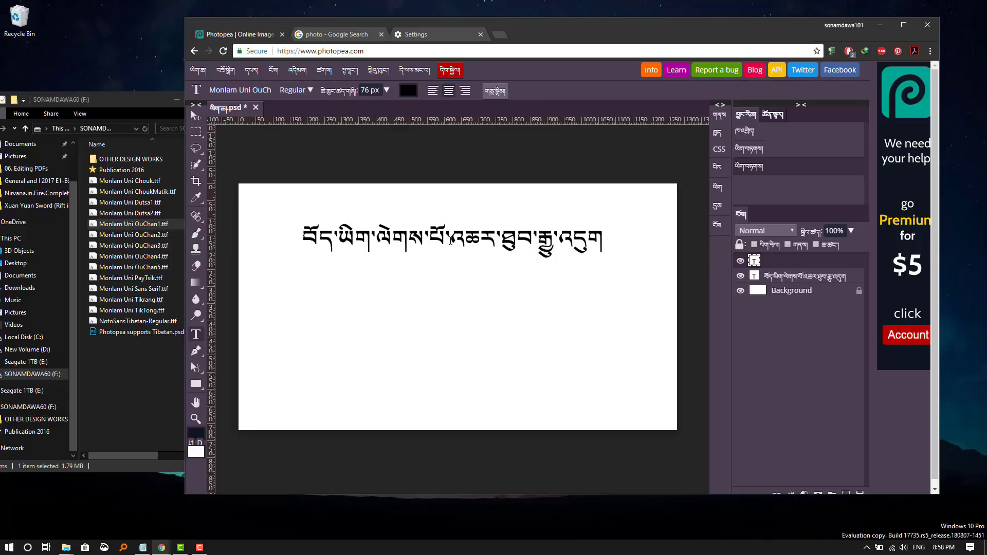
drag(600, 32, 582, 45)
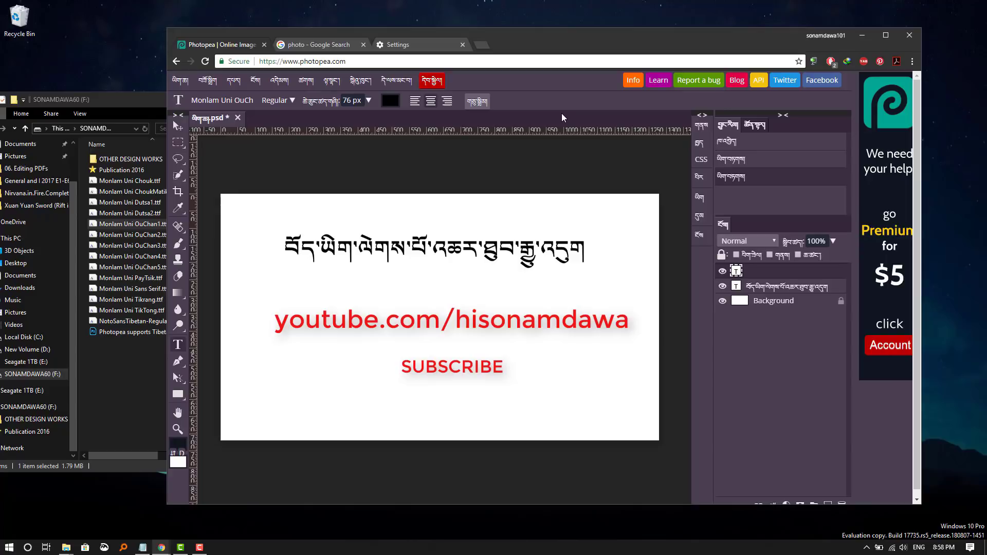